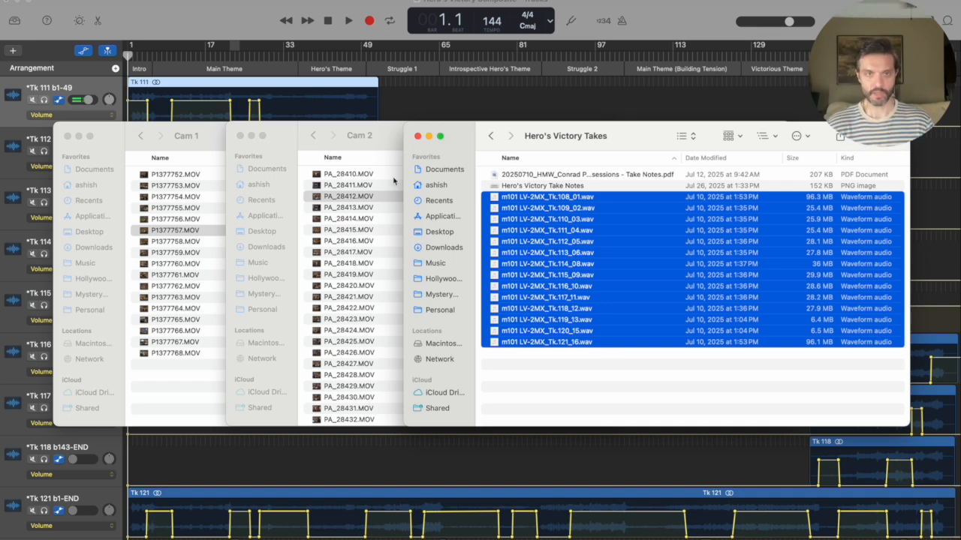
Step: Bring the Cam 2 folder to the front and select the video PA_28410.MOV
click(388, 136)
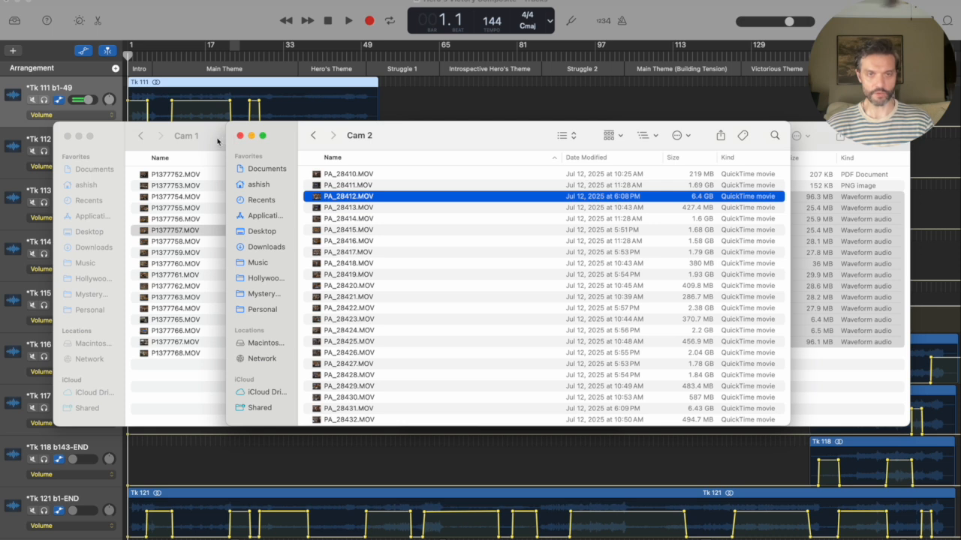
click(343, 174)
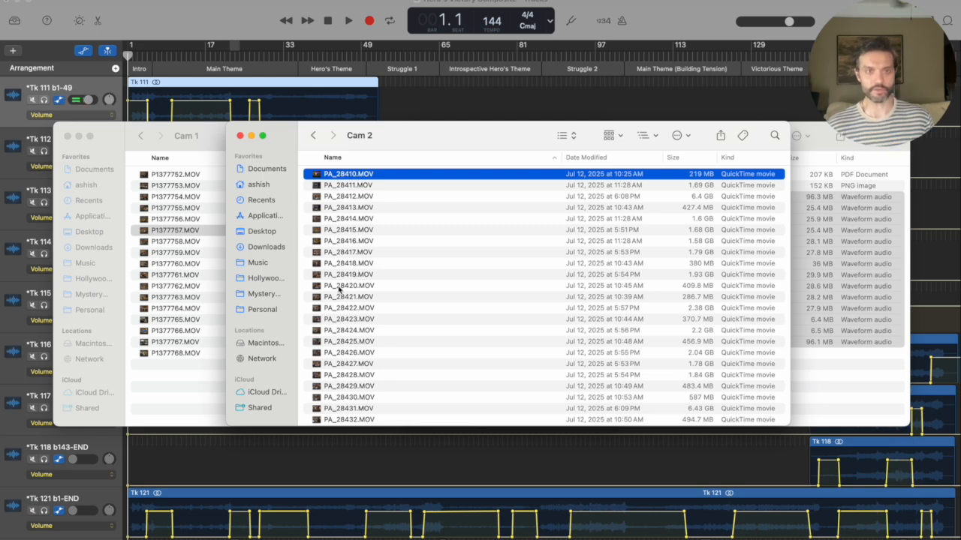
Step: Switch to the GarageBand project and look through all its take tracks, from Tk 111 down to the muted takes
click(200, 28)
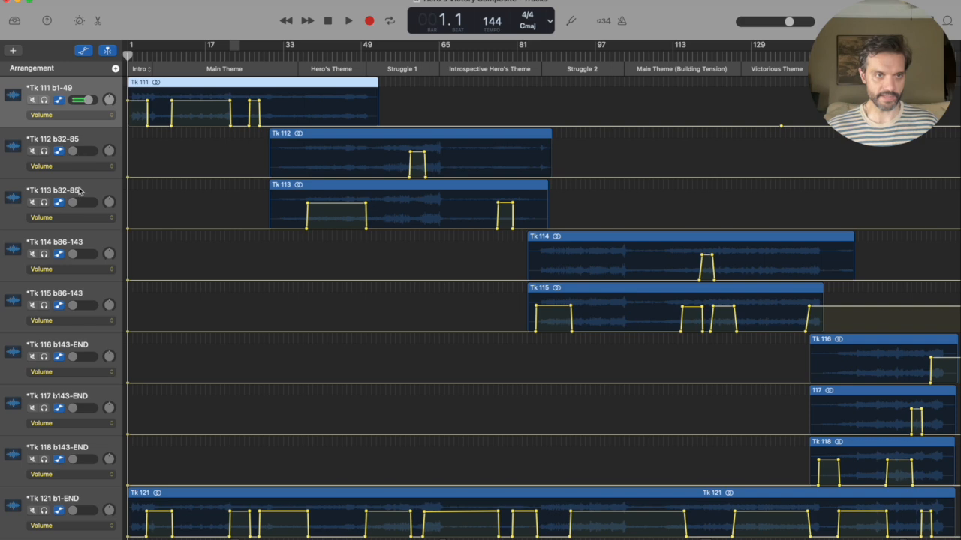
scroll(80, 217, down, 3)
scroll(80, 218, down, 15)
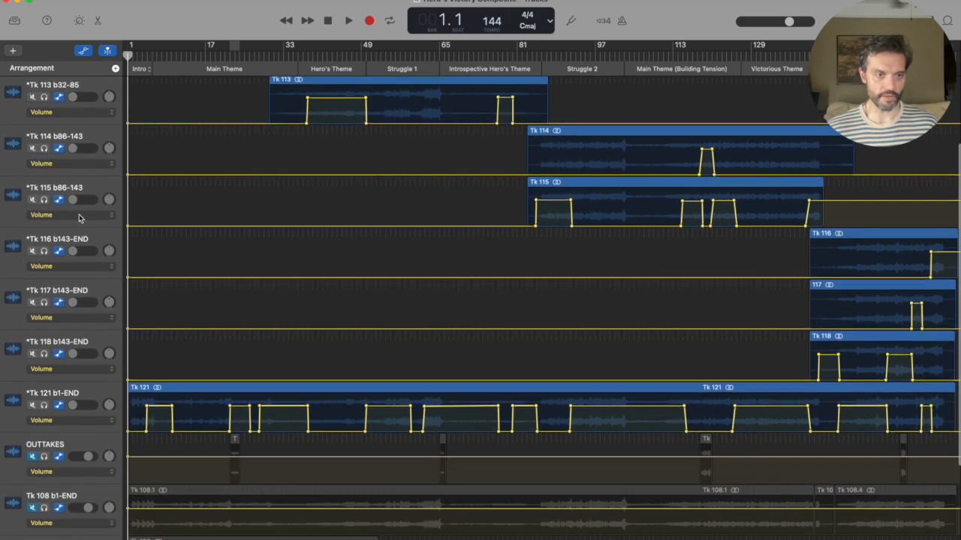
scroll(80, 218, down, 1)
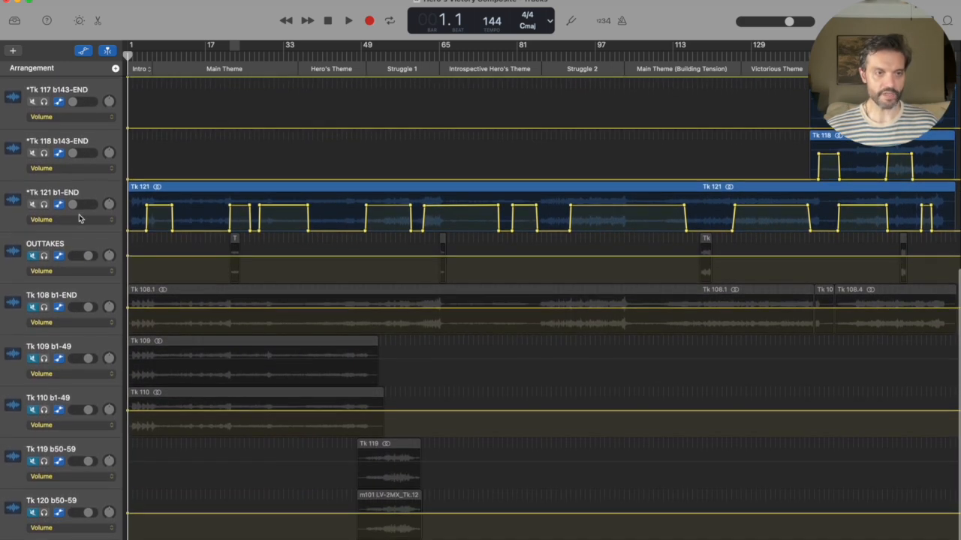
scroll(80, 217, up, 18)
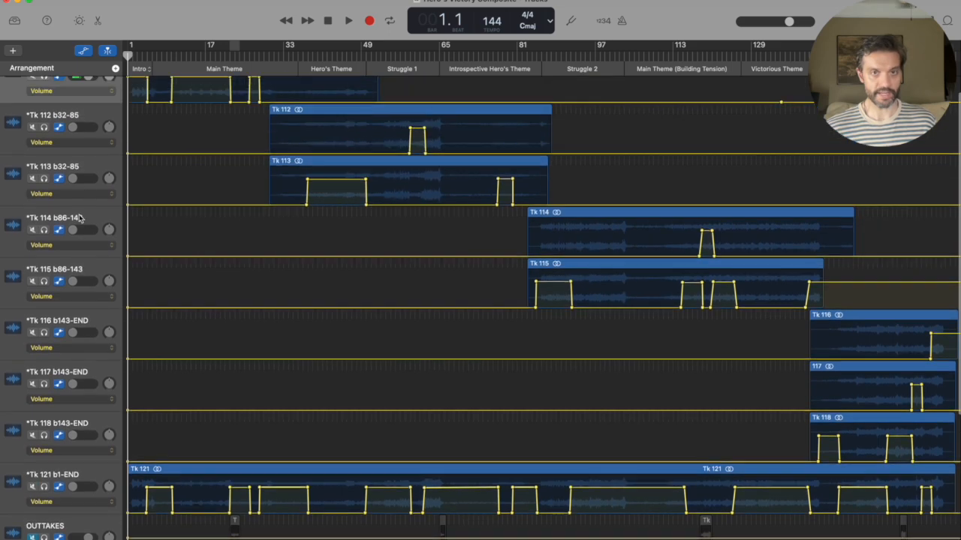
scroll(80, 218, down, 1)
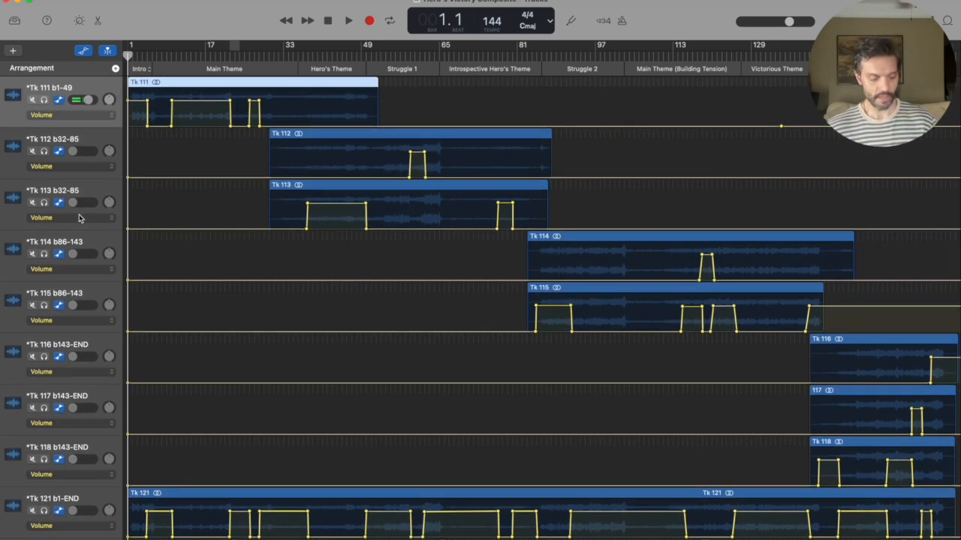
Step: Switch to the Hero's Victory Take Notes image and outline the entries for take 108, take 121 and takes 109 to 115 in turn
key(super+Tab)
key(super+Tab)
key(super+Tab)
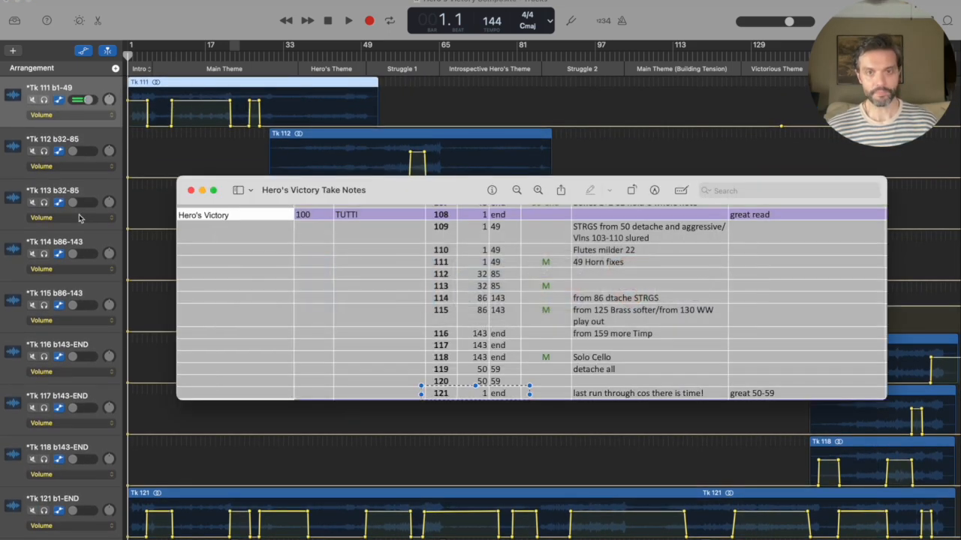
drag(441, 215, 523, 219)
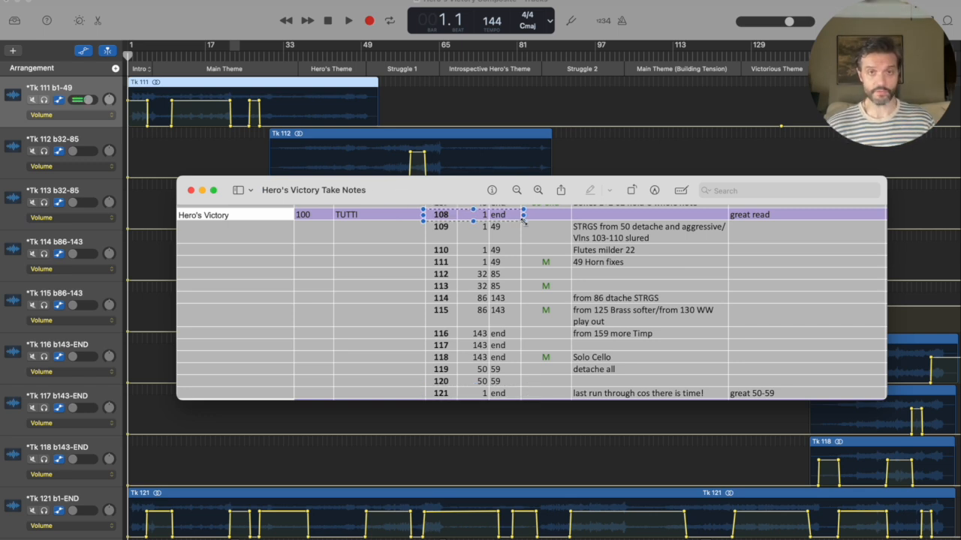
drag(424, 386, 524, 401)
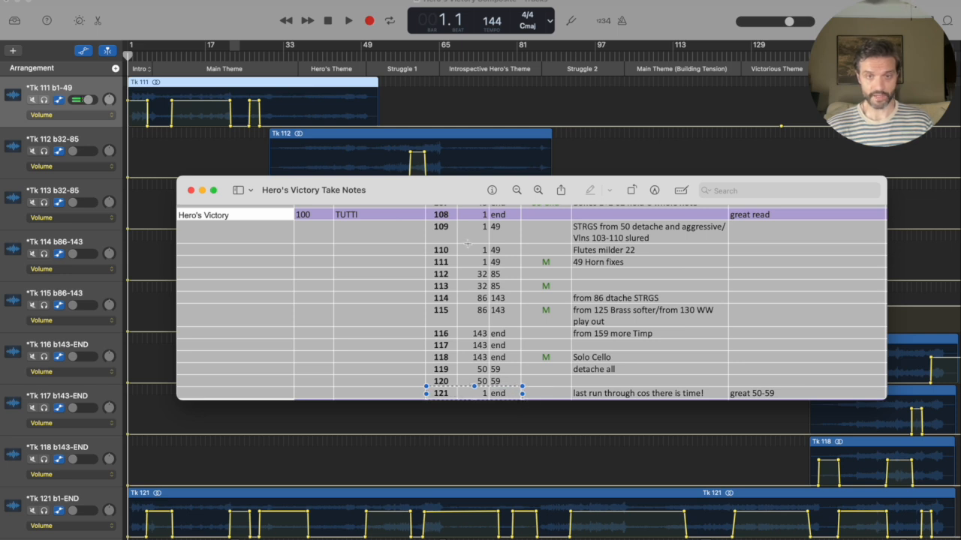
drag(426, 220, 511, 327)
click(511, 328)
Step: Return to GarageBand and place the playhead at the end of Tk 111, then at the start and end of Tk 112
click(218, 9)
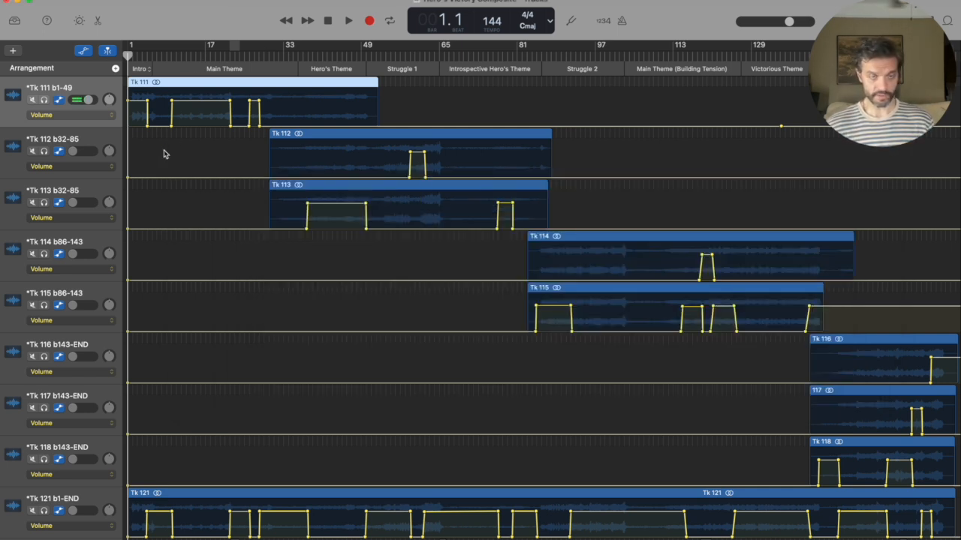
click(371, 57)
click(368, 57)
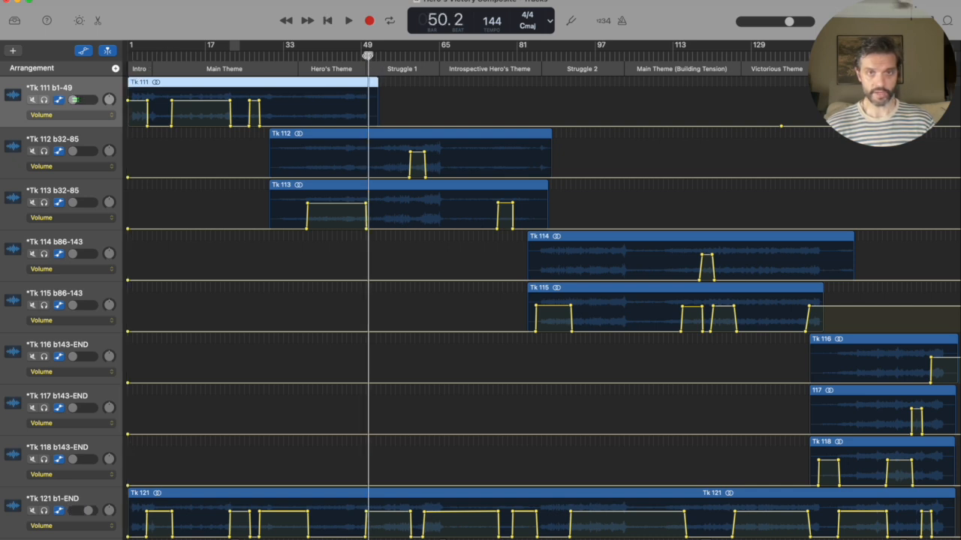
click(107, 138)
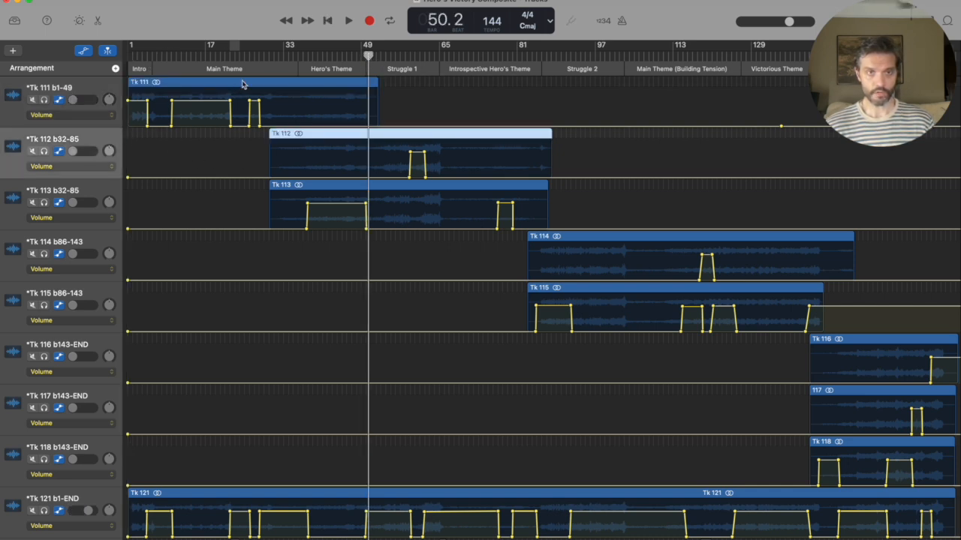
click(274, 58)
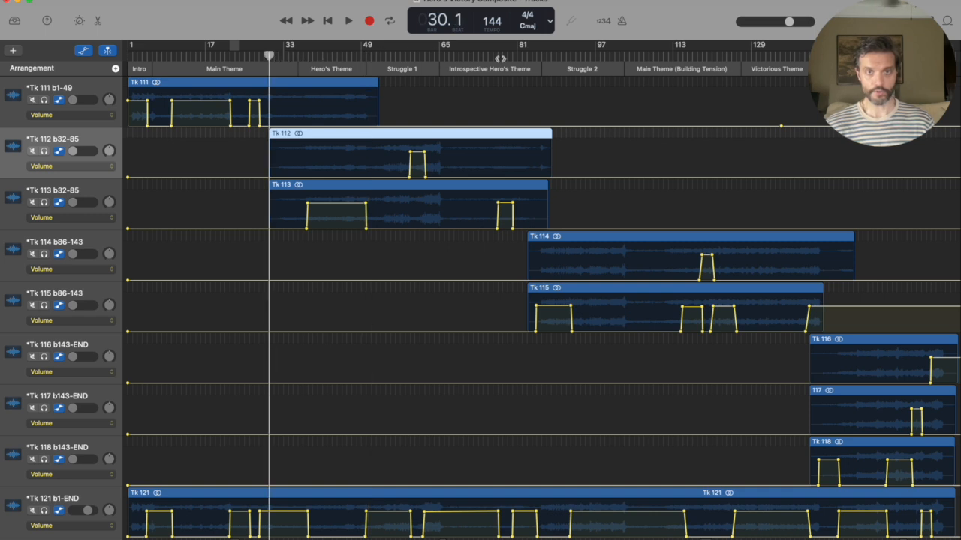
click(548, 57)
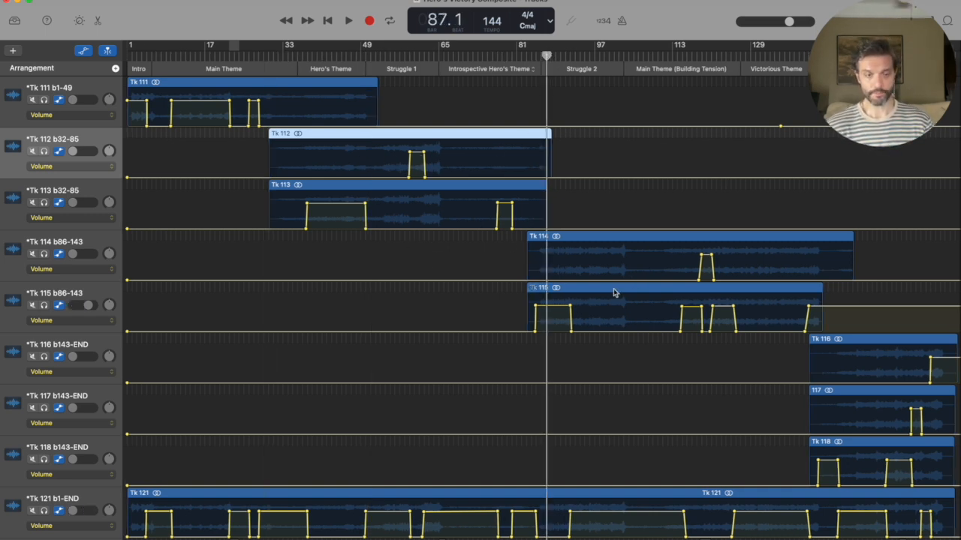
Step: Select the Tk 121 track and step the playhead through its early volume automation changes between bars 5 and 22
click(98, 499)
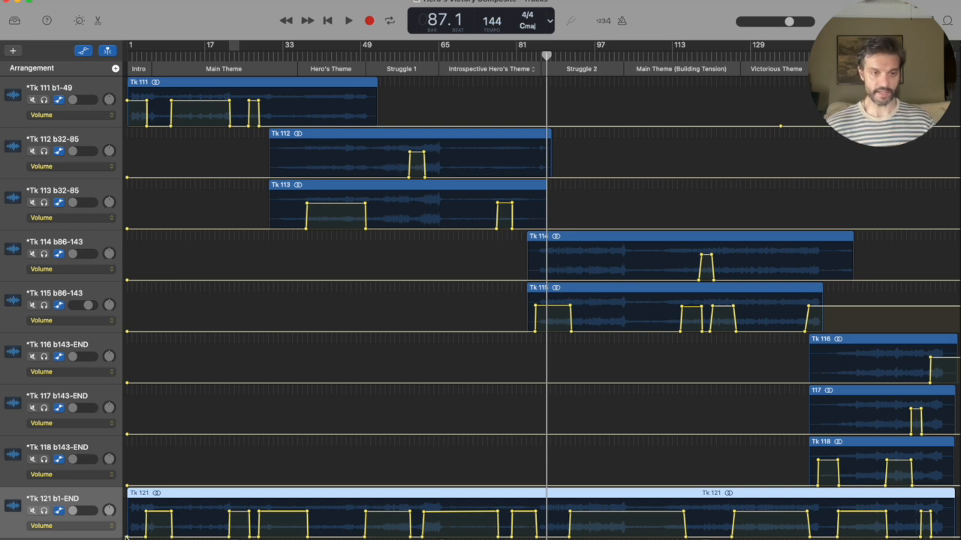
click(148, 54)
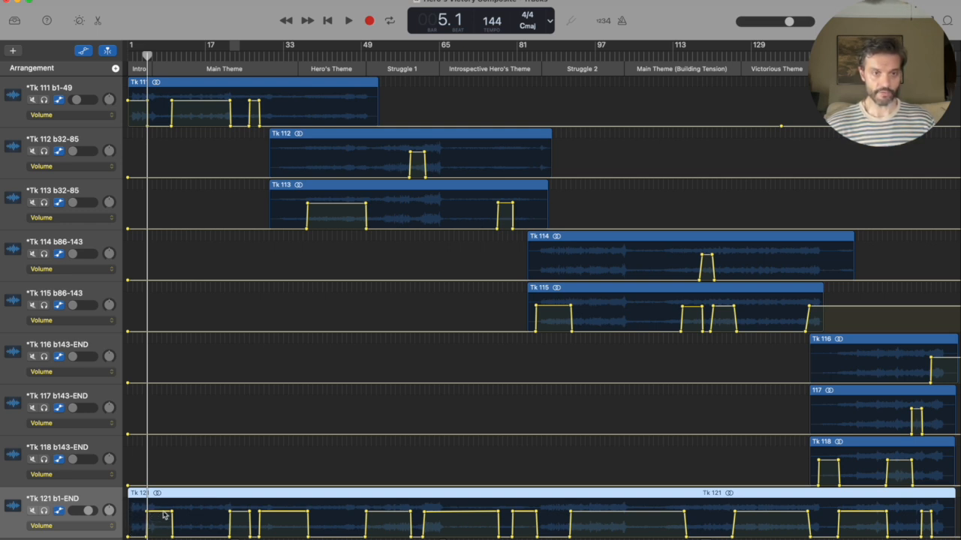
click(172, 54)
click(236, 56)
click(230, 57)
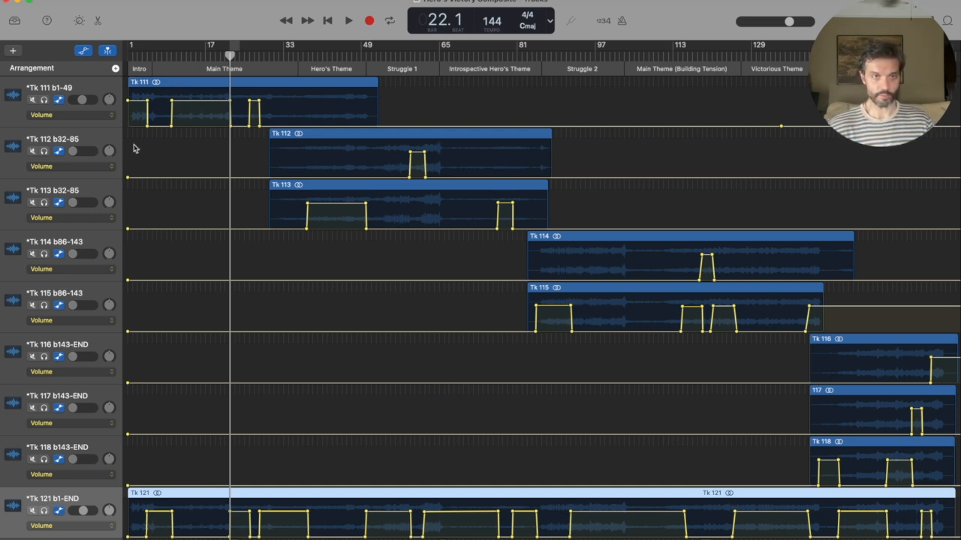
click(147, 54)
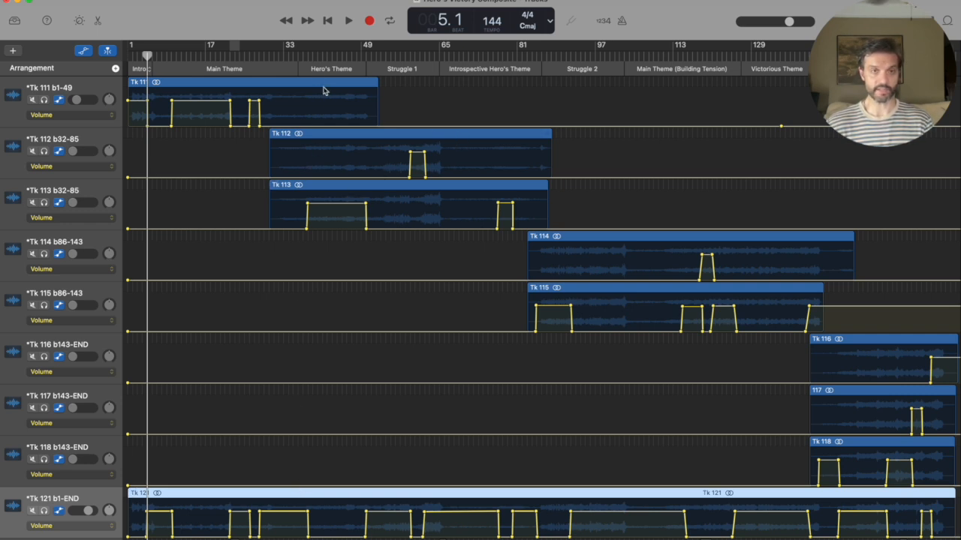
Step: Move the playhead to bar 113 and play the composite to about bar 122
click(298, 56)
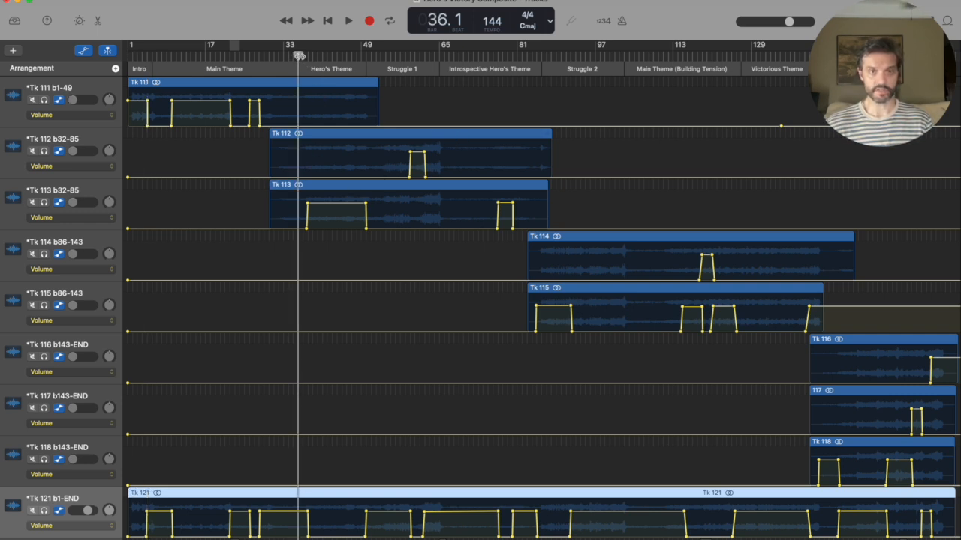
click(300, 57)
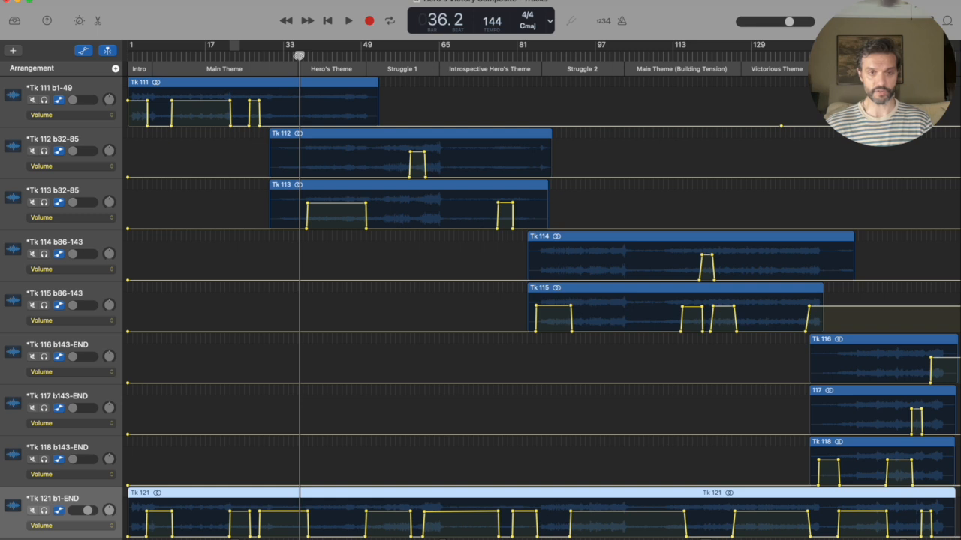
drag(299, 57, 673, 114)
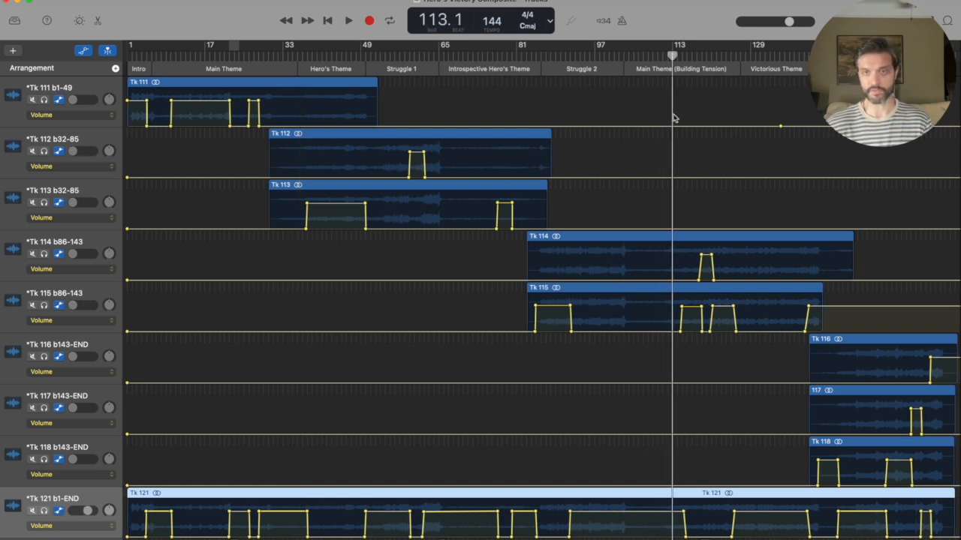
key(space)
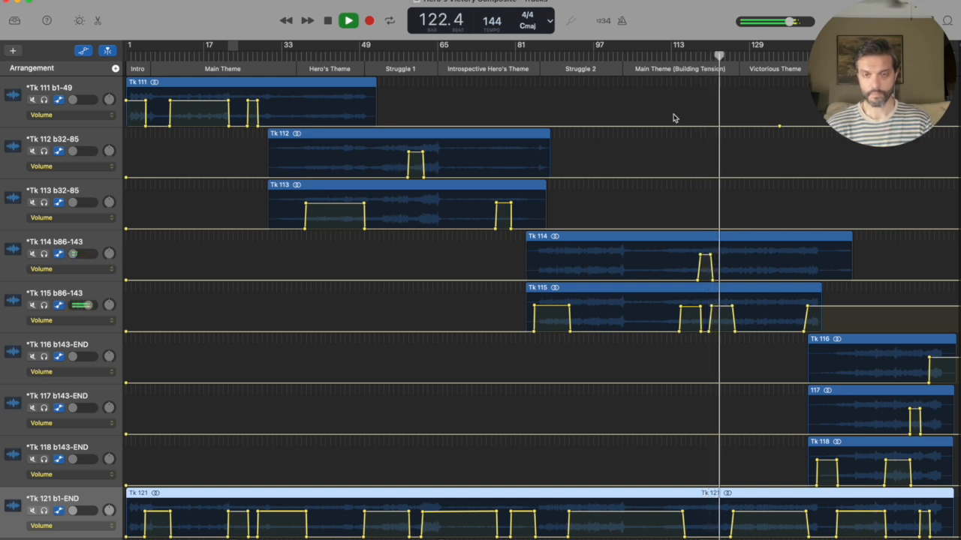
key(space)
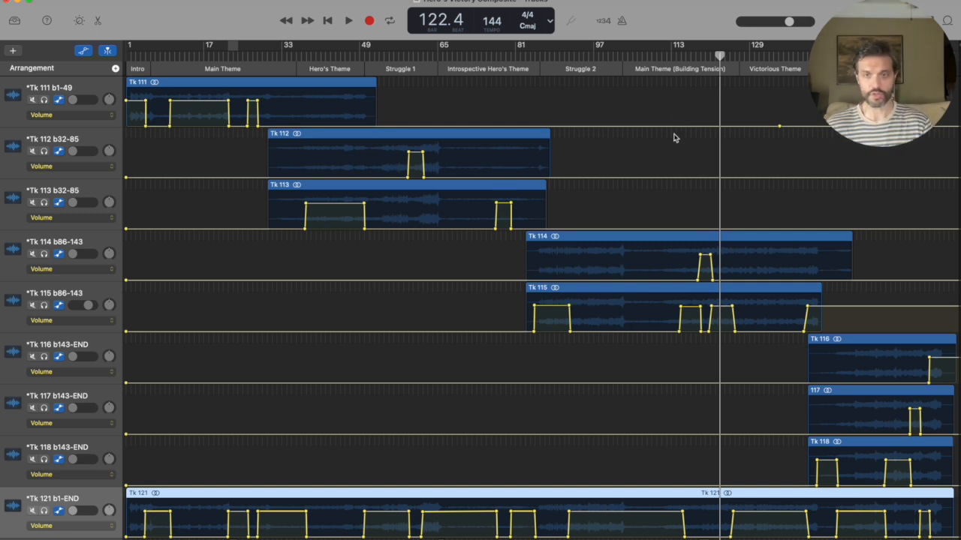
Step: Solo the OUTTAKES track below Tk 121
scroll(673, 137, down, 3)
scroll(673, 137, up, 1)
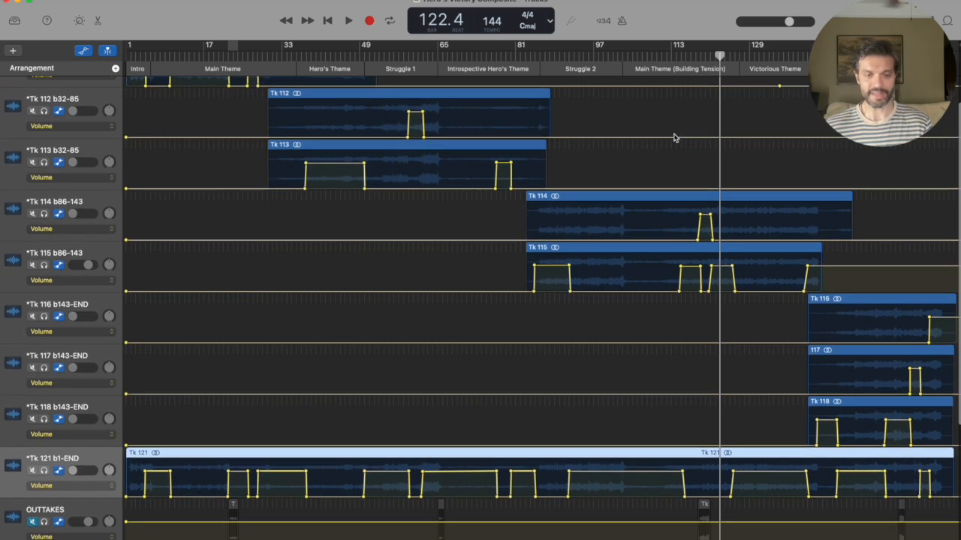
scroll(674, 137, down, 2)
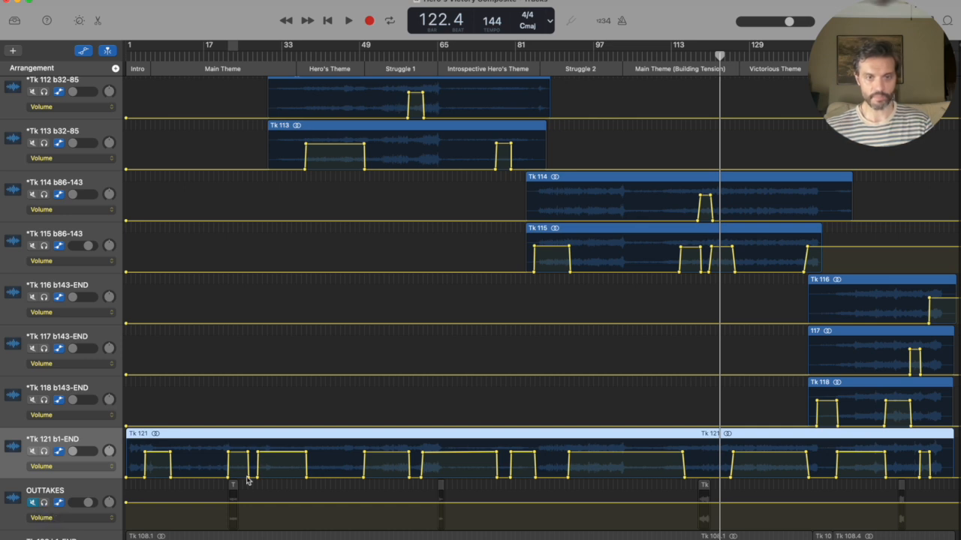
click(43, 502)
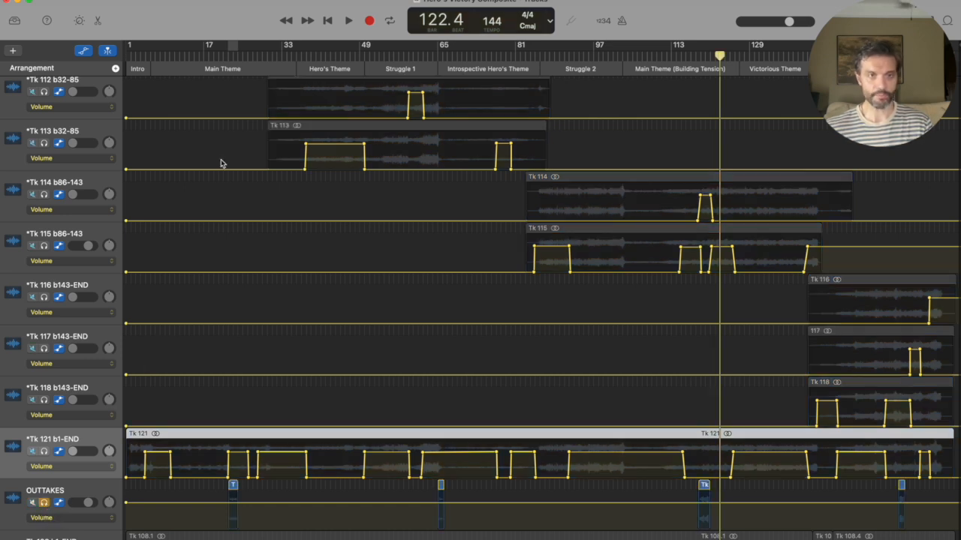
Step: Play the first clip on the OUTTAKES track, then replay it from bar 21
click(229, 54)
key(space)
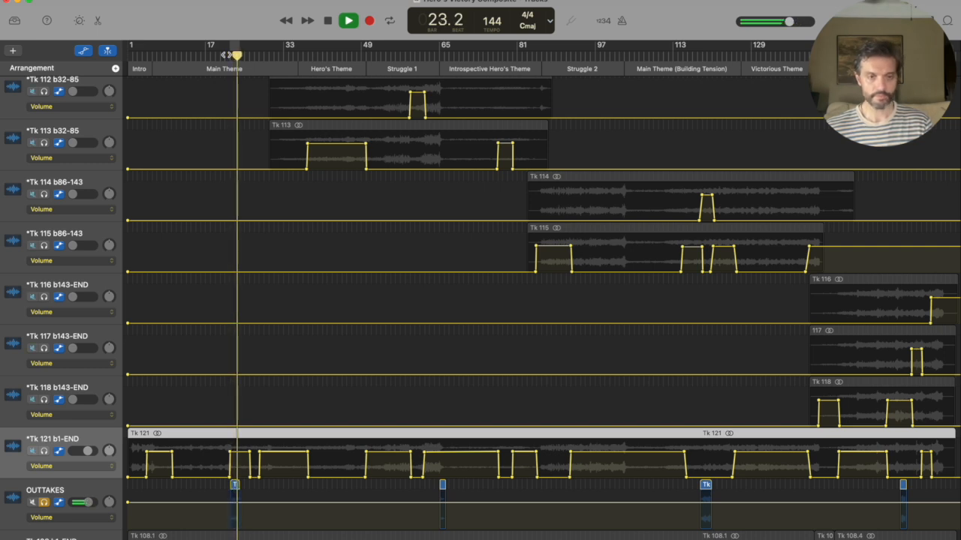
key(space)
click(226, 55)
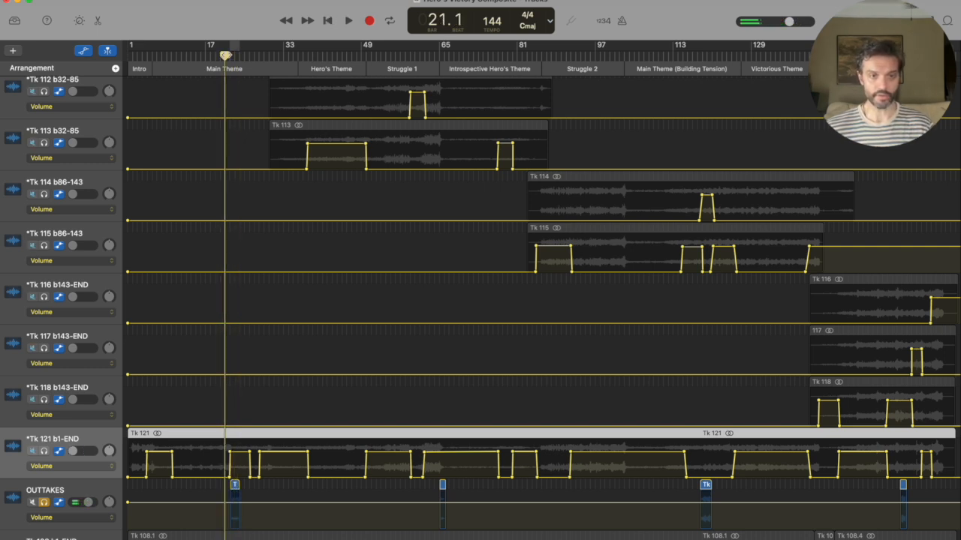
key(space)
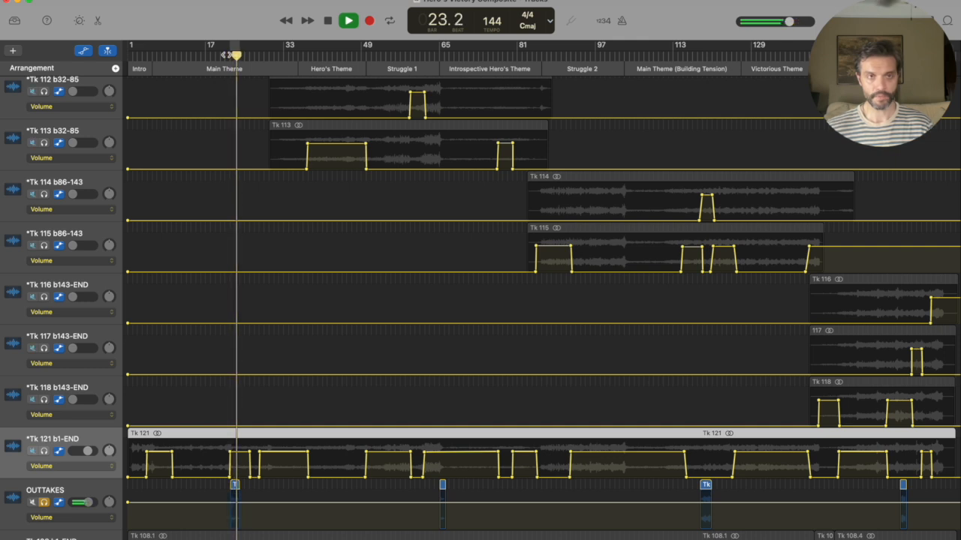
key(space)
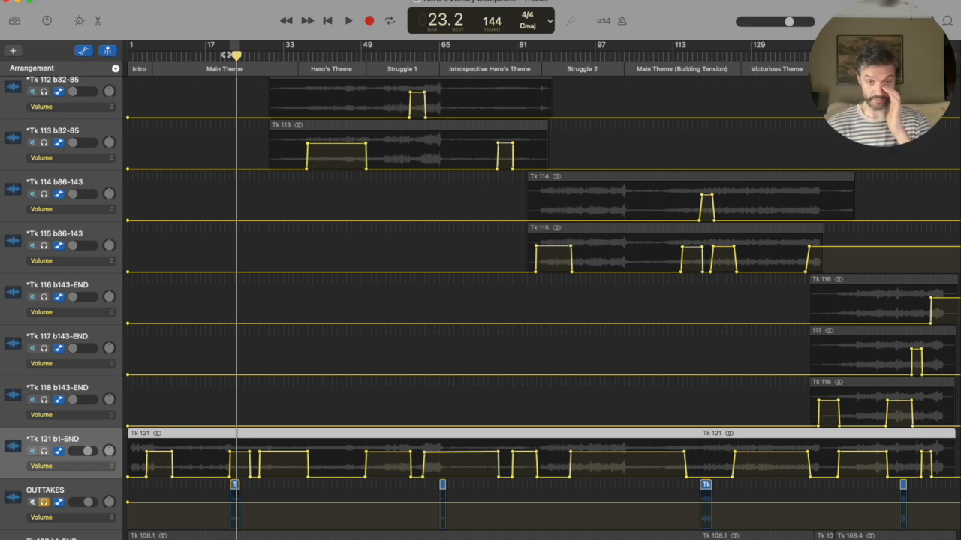
Step: Play the second OUTTAKES clip from bar 65 and stop just after it ends
click(435, 56)
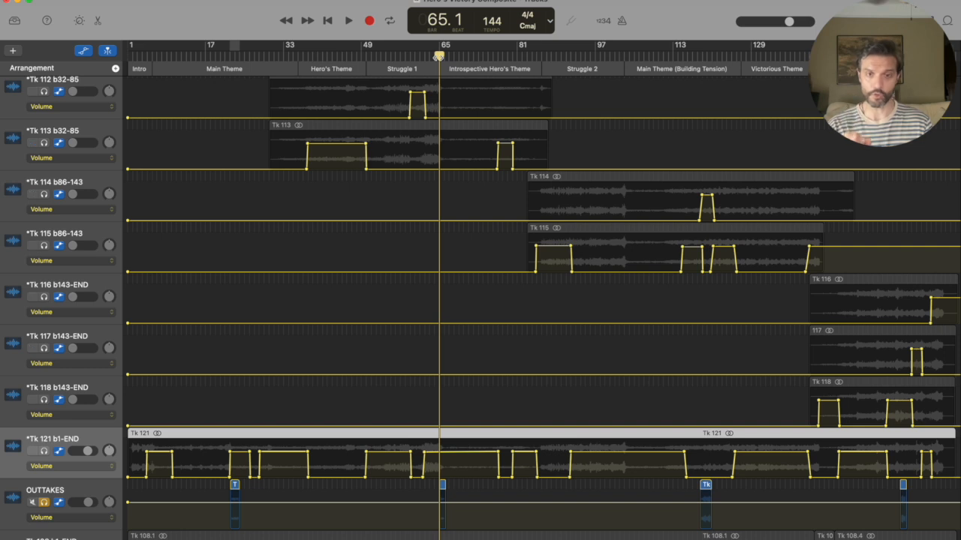
key(space)
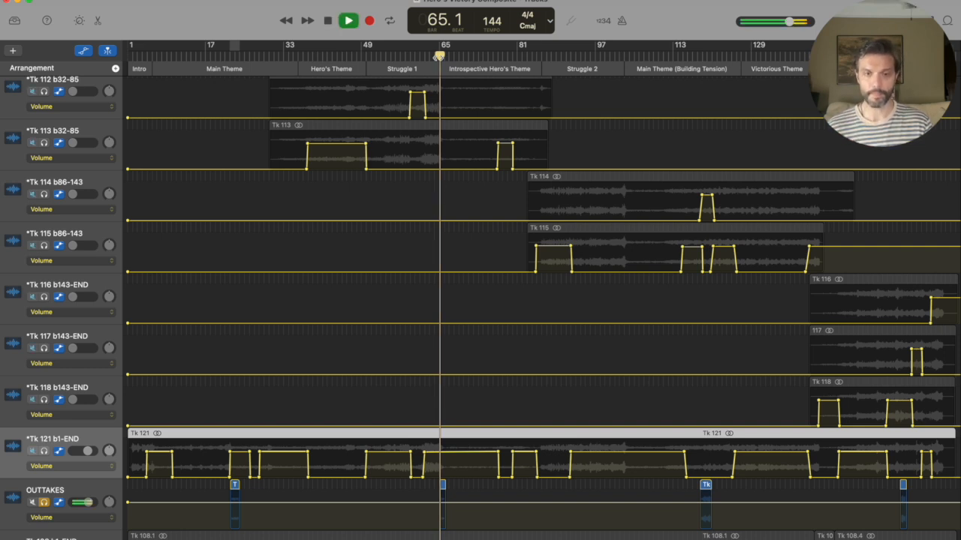
key(space)
key(space)
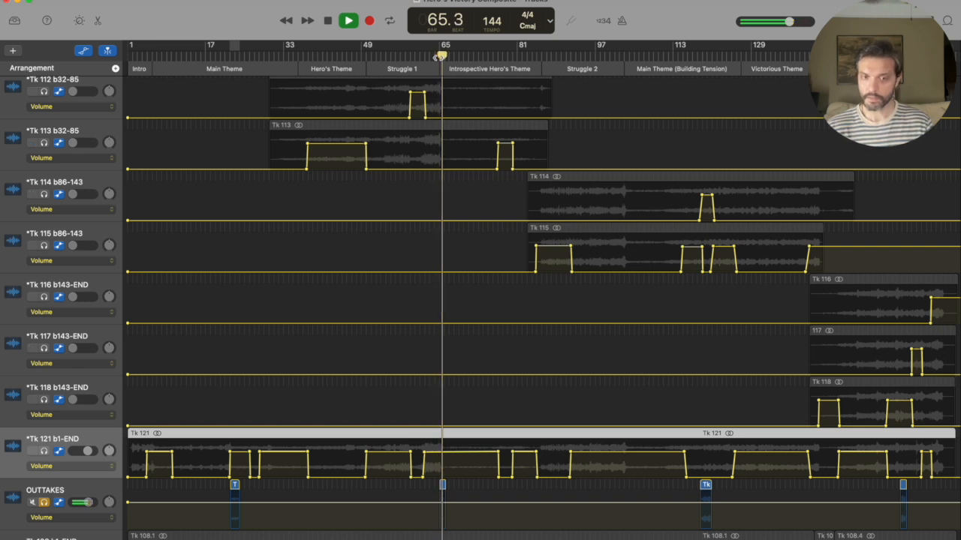
key(space)
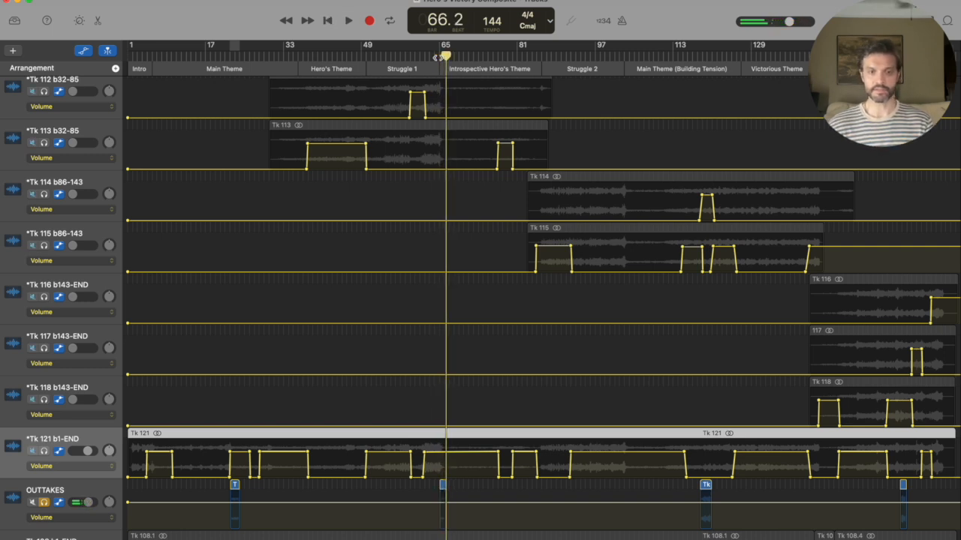
Step: Play the third OUTTAKES clip from about bar 118, stop after it ends, and replay it from the same spot
click(697, 53)
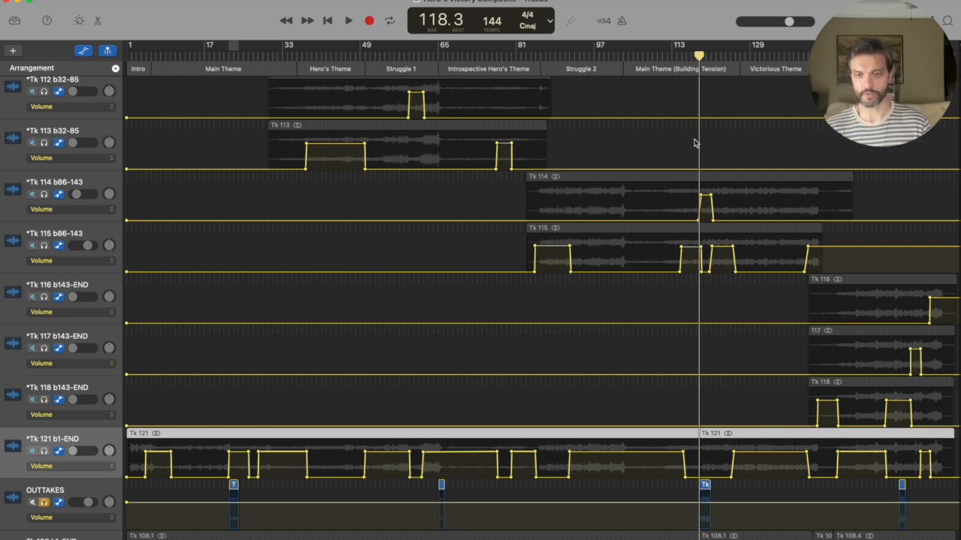
key(space)
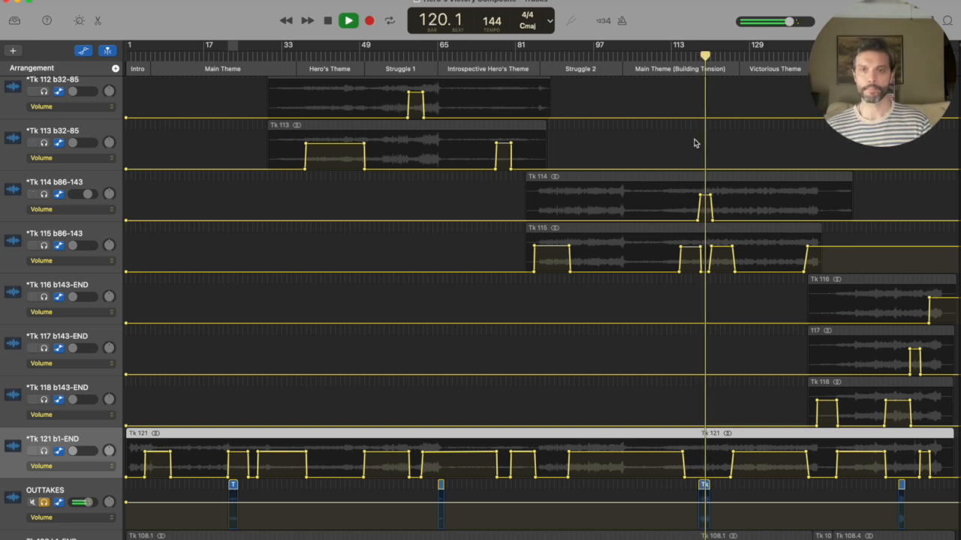
key(space)
click(697, 56)
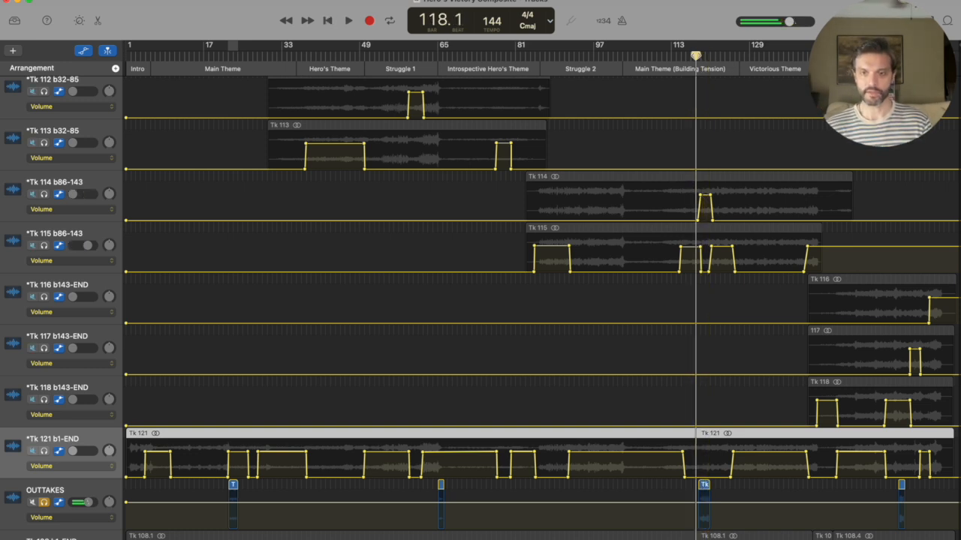
key(space)
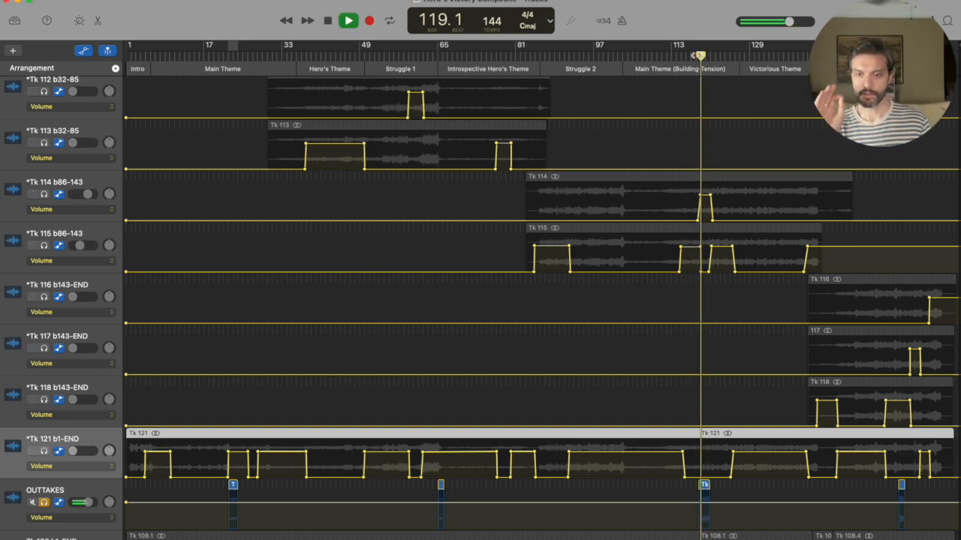
key(space)
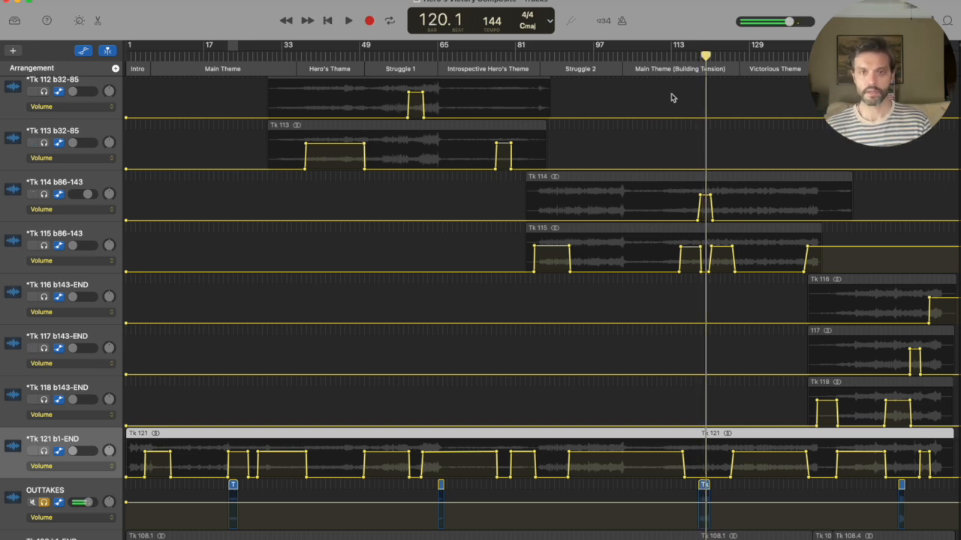
Step: Solo the Tk 114 track in place of OUTTAKES, play the same passage from about bar 118, and clear the solo
click(44, 195)
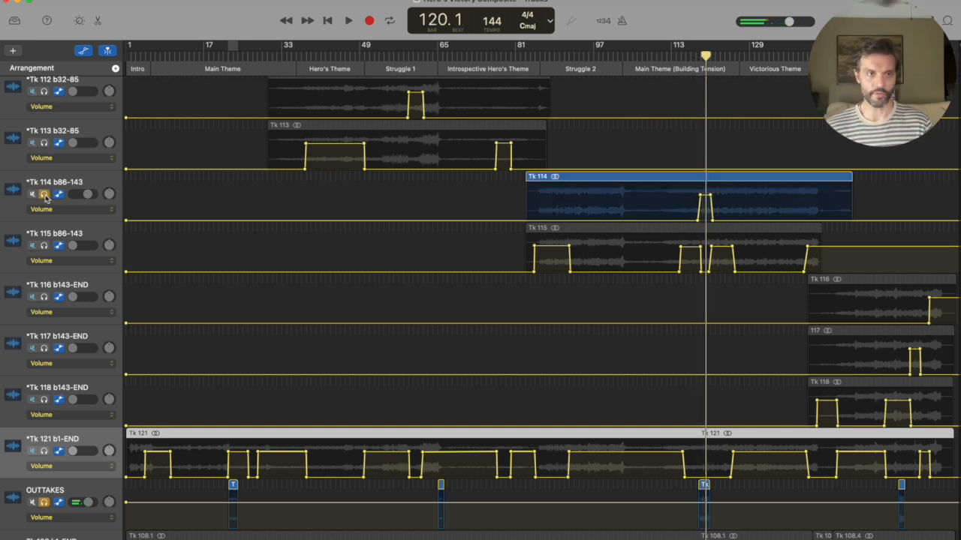
click(43, 502)
double_click(697, 56)
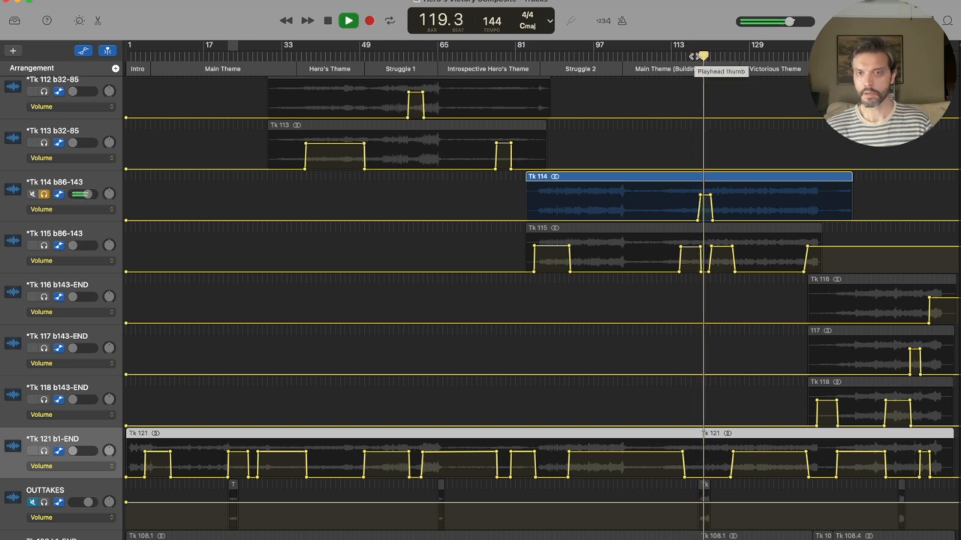
key(space)
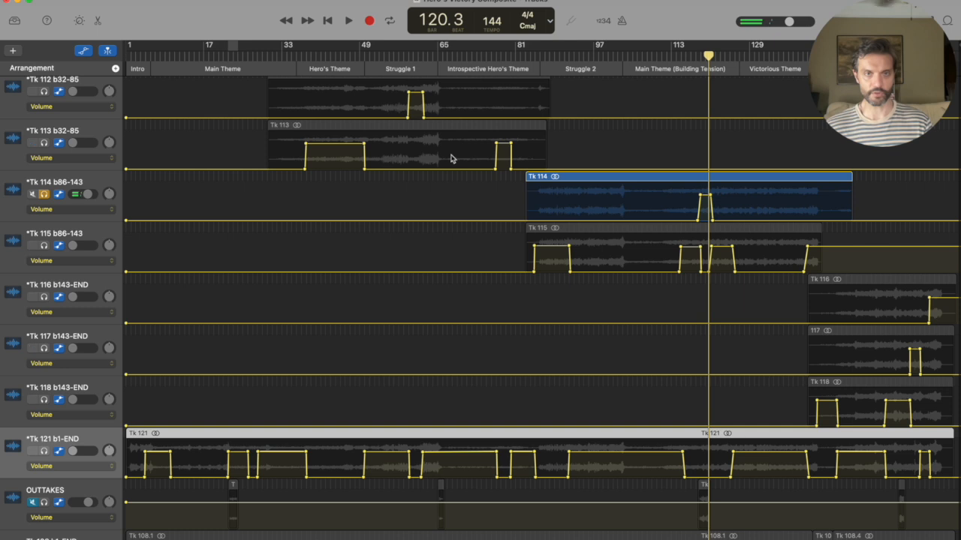
key(super+a)
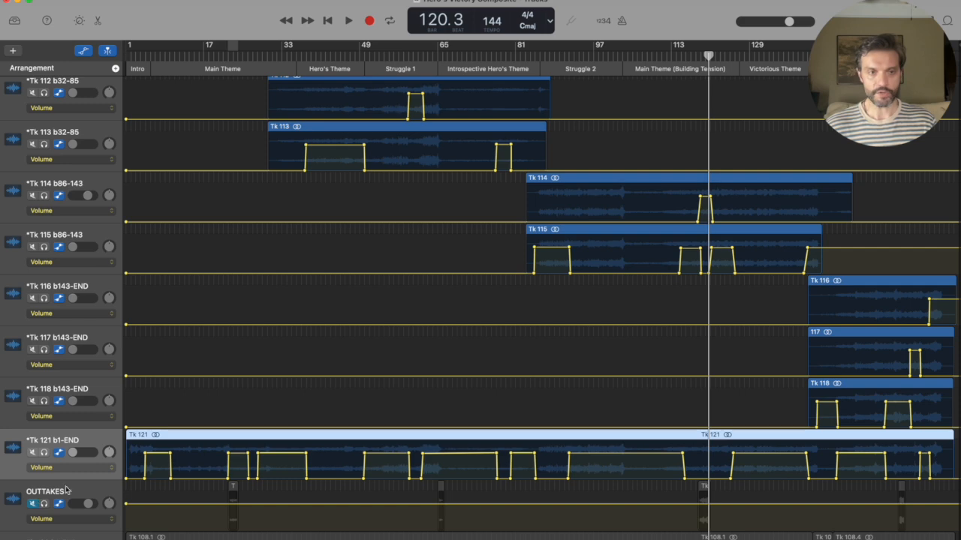
scroll(139, 429, up, 3)
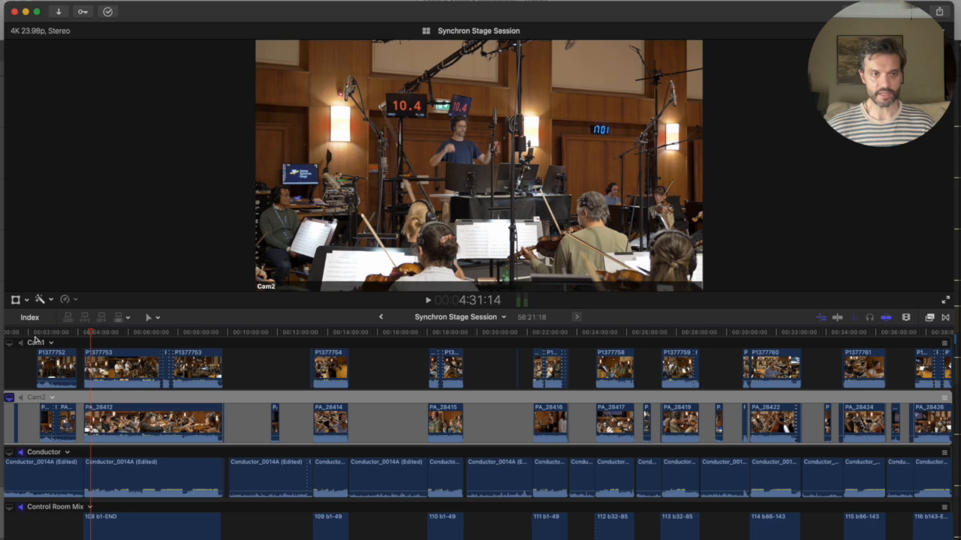
Step: In Final Cut Pro's Synchron Stage Session, review take 108 b1-END and play both camera angles side by side in the angle viewer
click(84, 335)
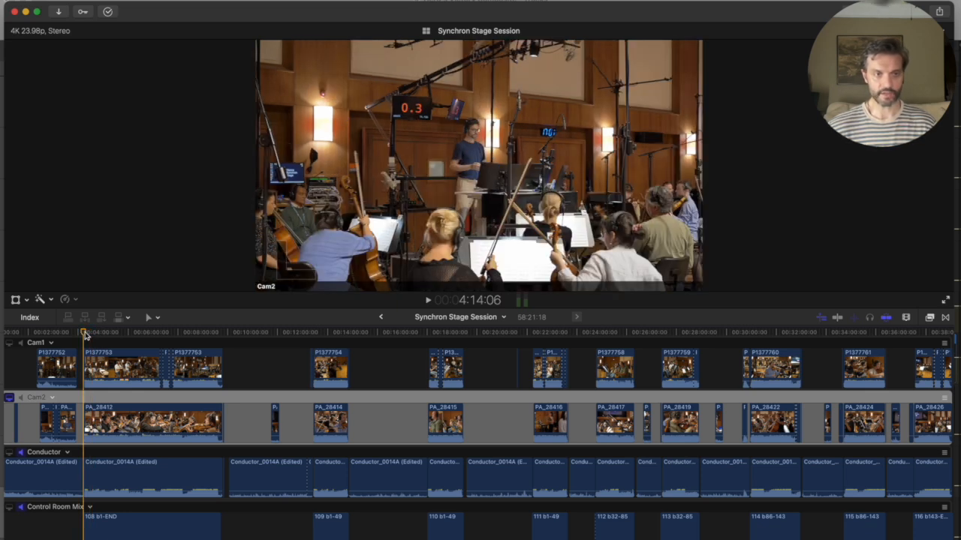
click(141, 334)
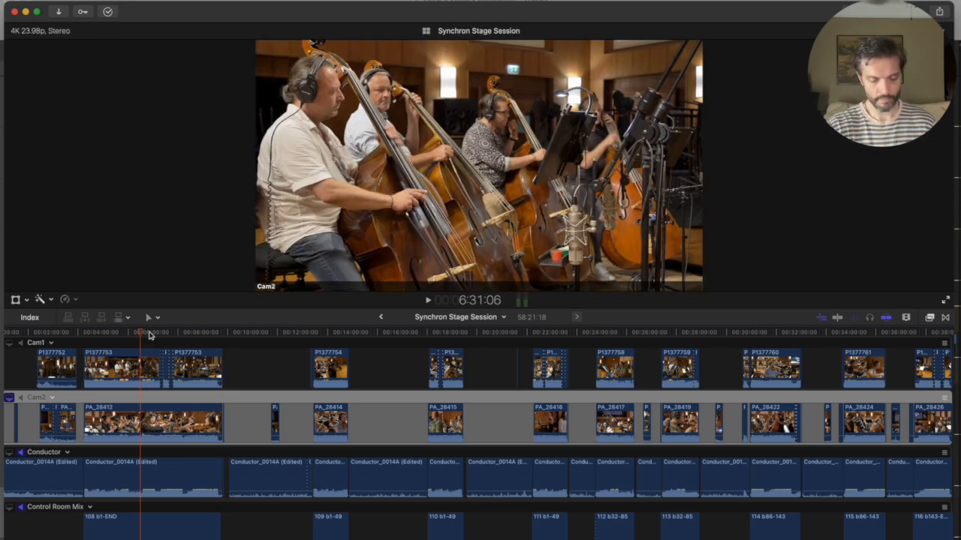
key(super+shift+7)
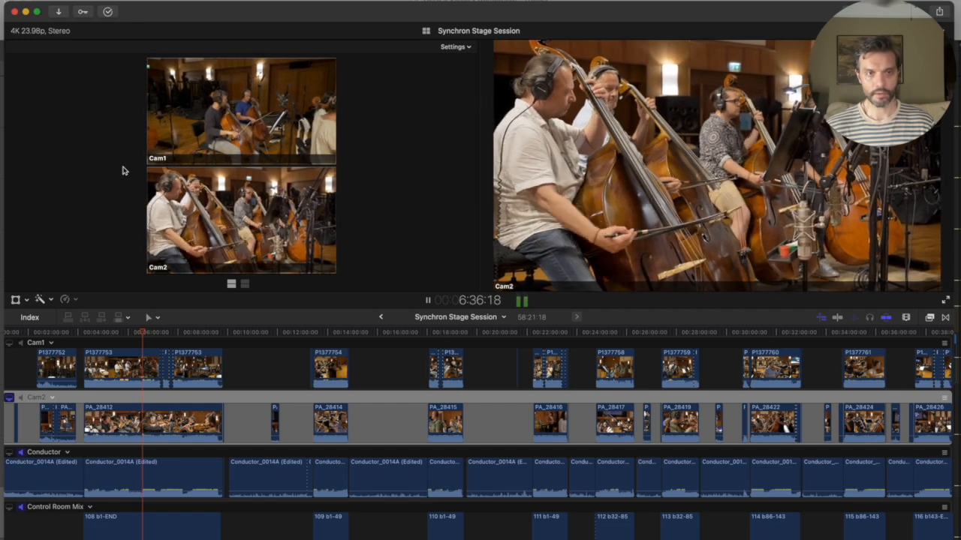
key(space)
Step: Check the camera angles at takes 109, 110, 111, 112 and 113 in the Synchron Stage Session
click(313, 332)
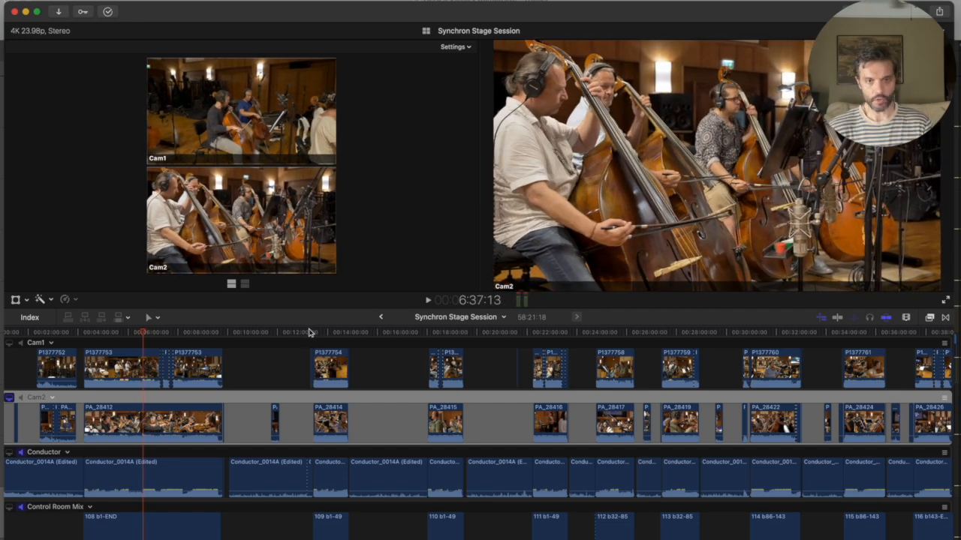
click(324, 334)
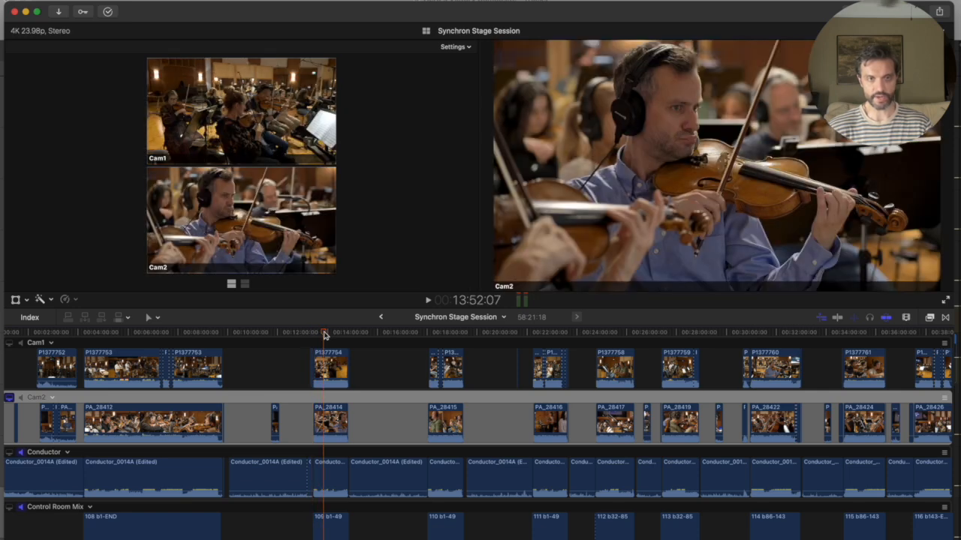
scroll(324, 333, right, 5)
click(363, 332)
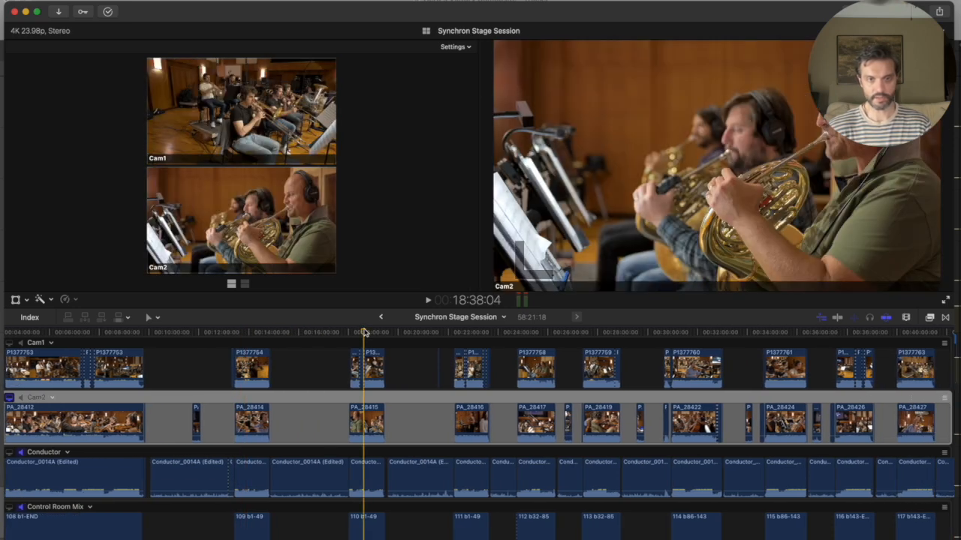
click(478, 334)
click(537, 335)
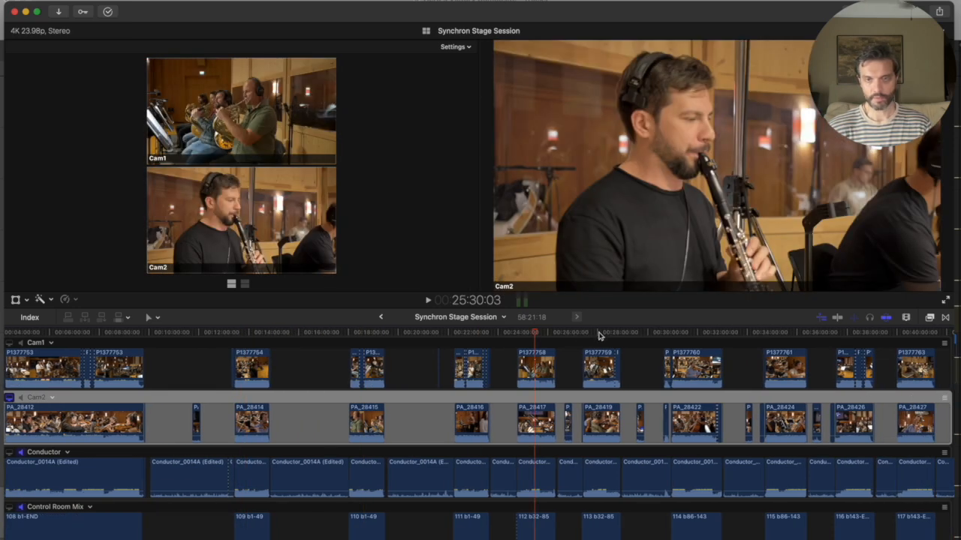
click(598, 335)
Step: Return to the Hero's Victory - Step 1: All Footage timeline and look over its sequence of cut clips
click(380, 317)
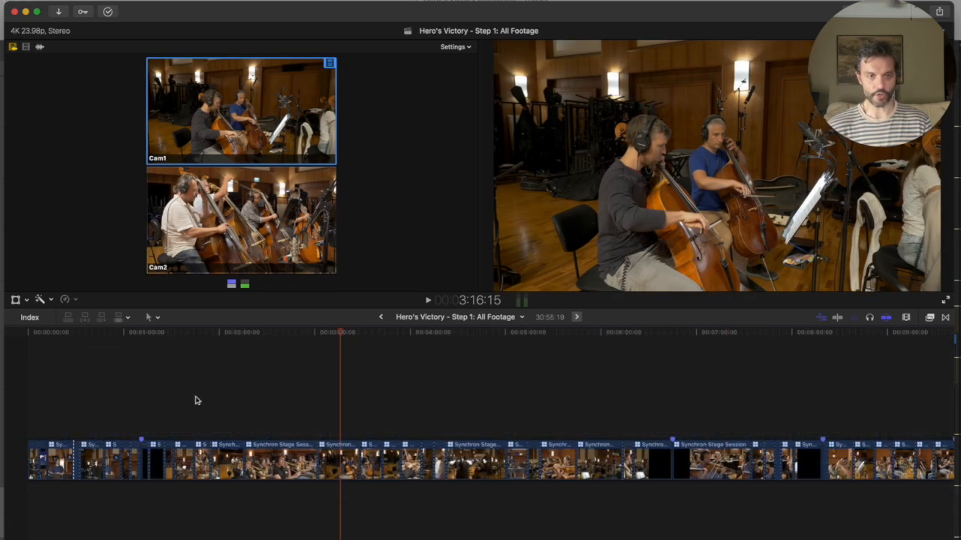
scroll(125, 400, right, 10)
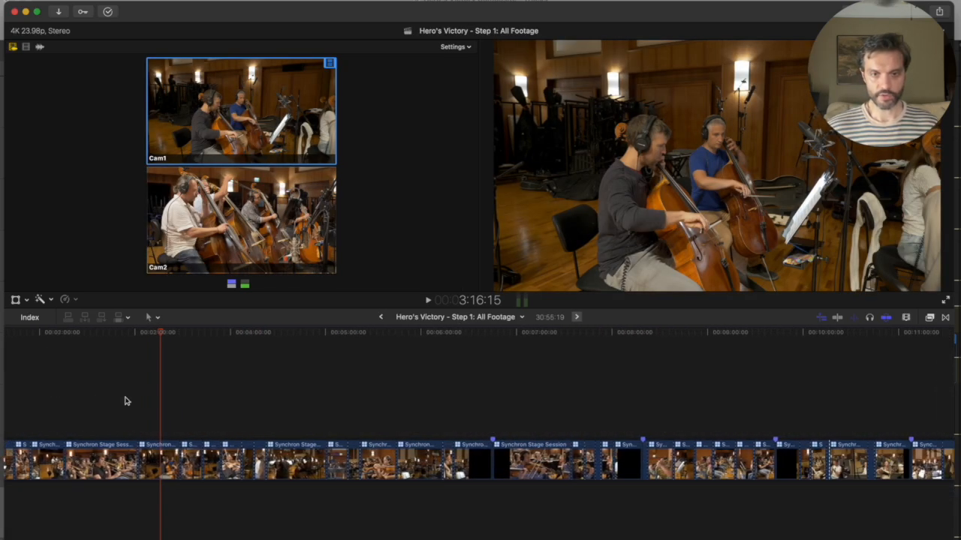
scroll(126, 401, right, 15)
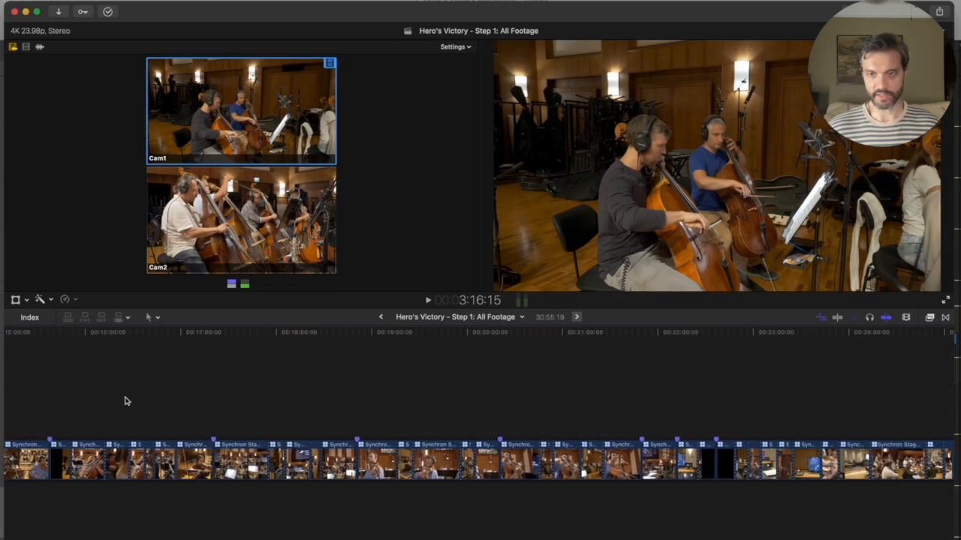
scroll(125, 401, left, 20)
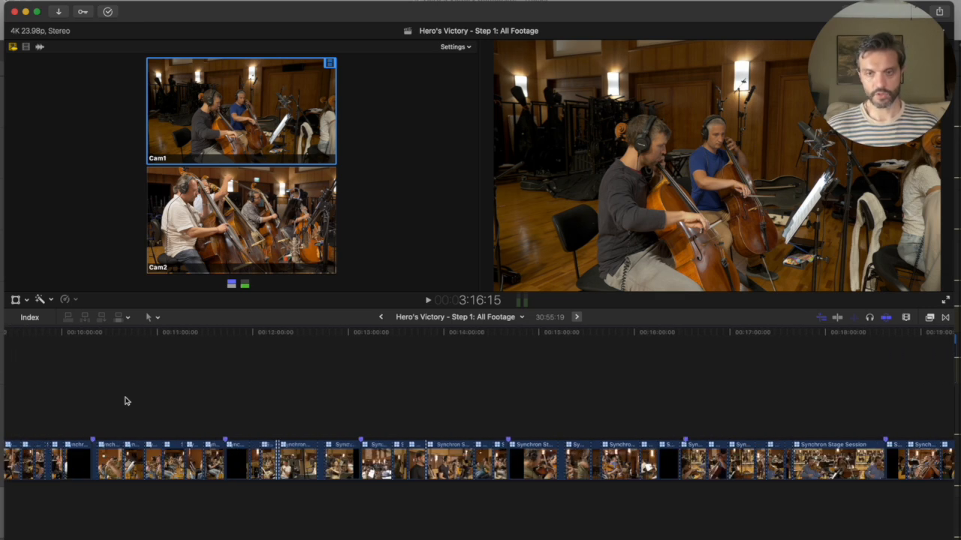
Step: Scrub through the long trombone clip from about 2:27 to 2:59 with the timeline zoomed in
click(261, 409)
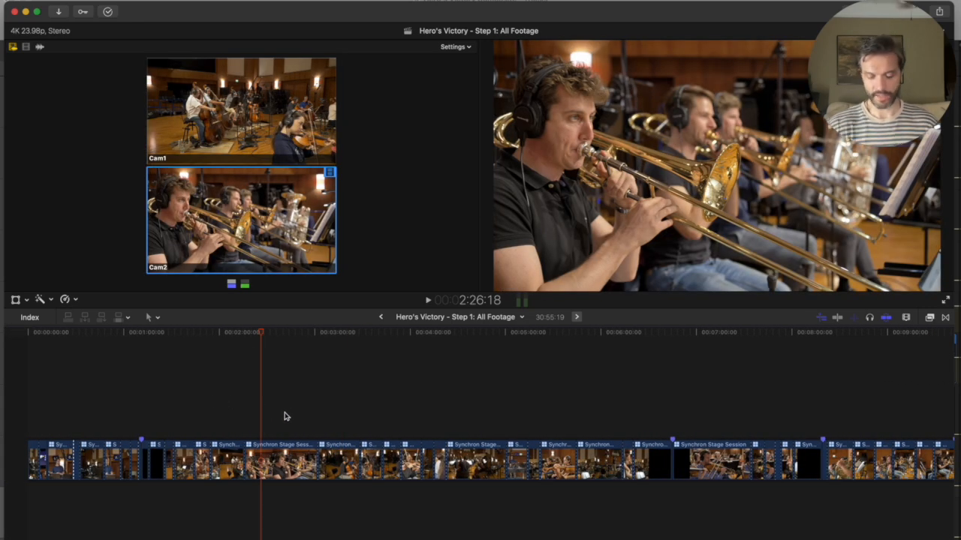
key(super+equal)
key(super+equal)
key(super+minus)
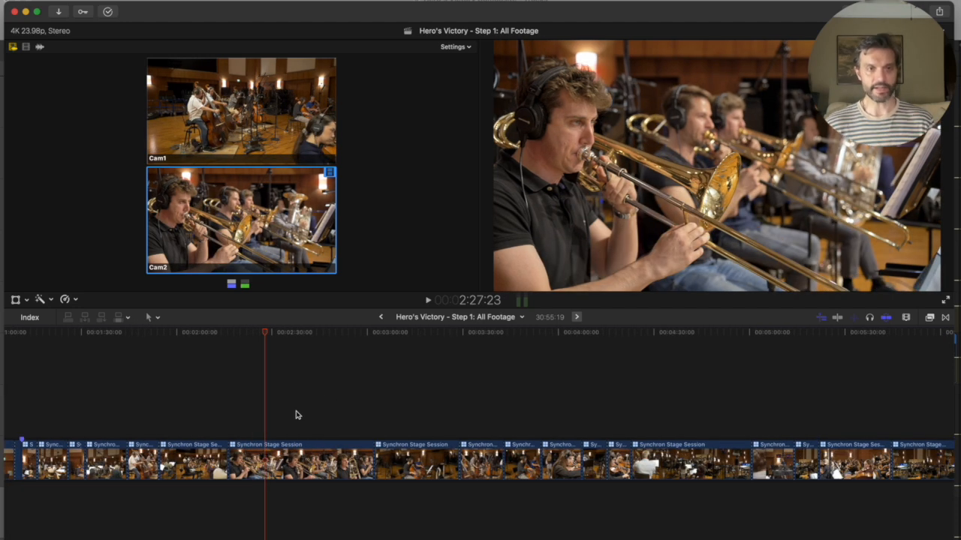
click(273, 333)
drag(273, 334, 308, 335)
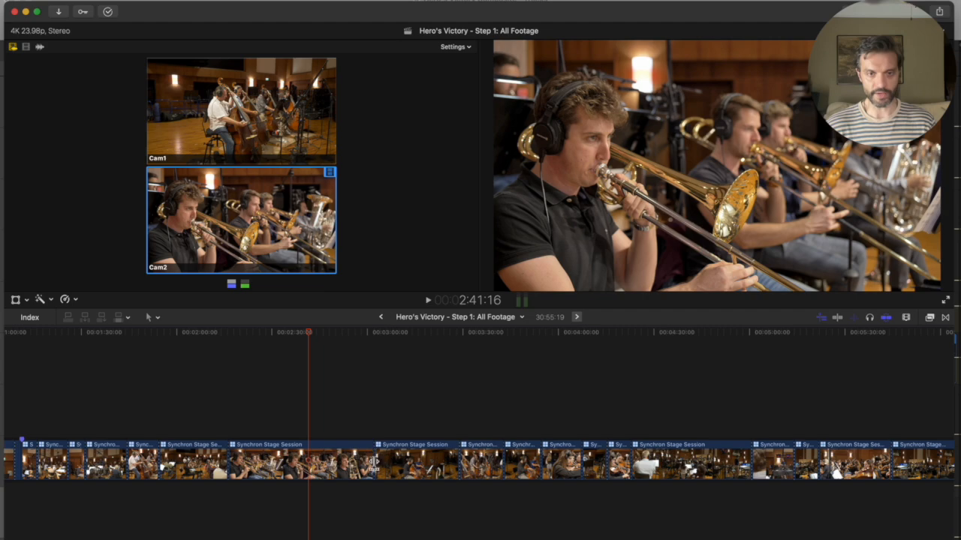
drag(311, 334, 365, 350)
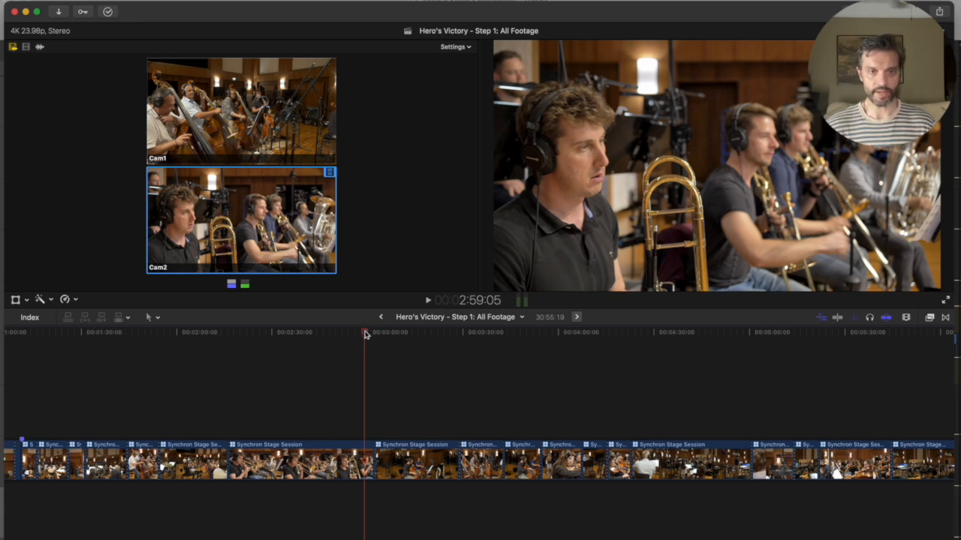
Step: Scrub across the following cello and violin clips to about 4:05
click(372, 335)
drag(375, 338, 403, 335)
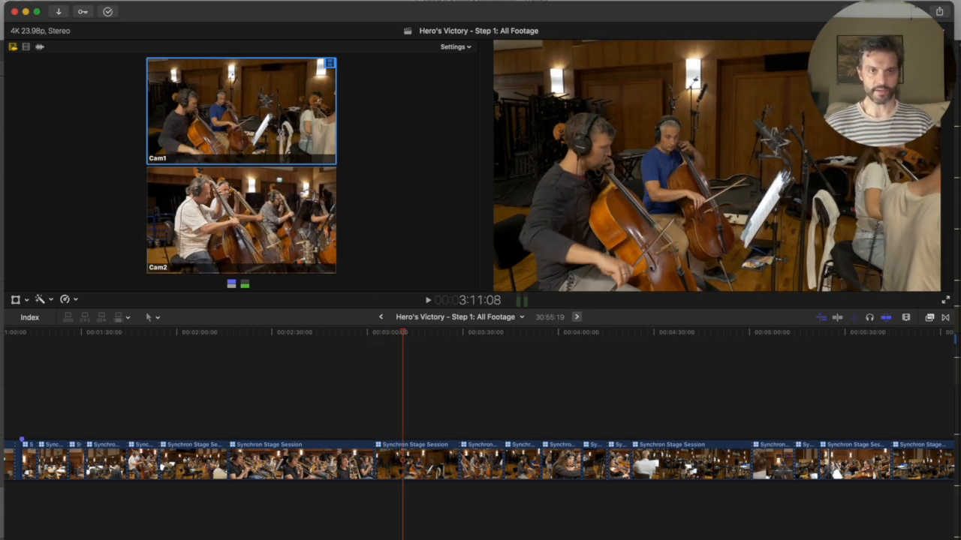
drag(403, 334, 575, 353)
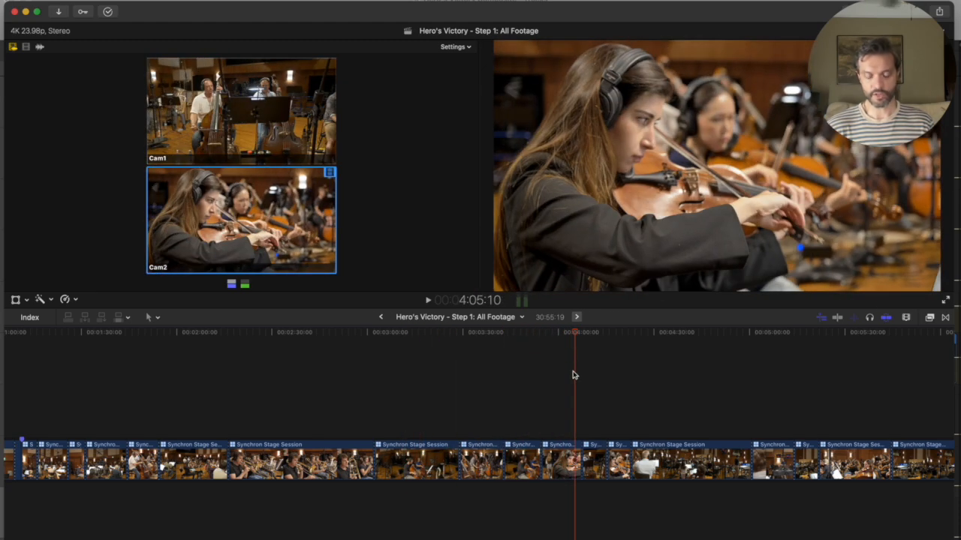
Step: Sample further shots along the All Footage timeline, from about 5:32 to 11:16
key(super+minus)
key(super+minus)
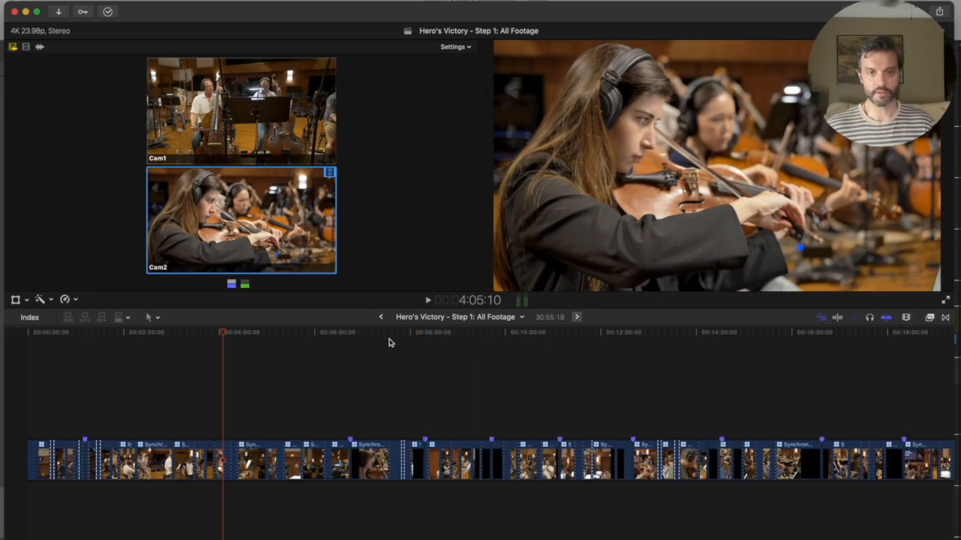
click(294, 332)
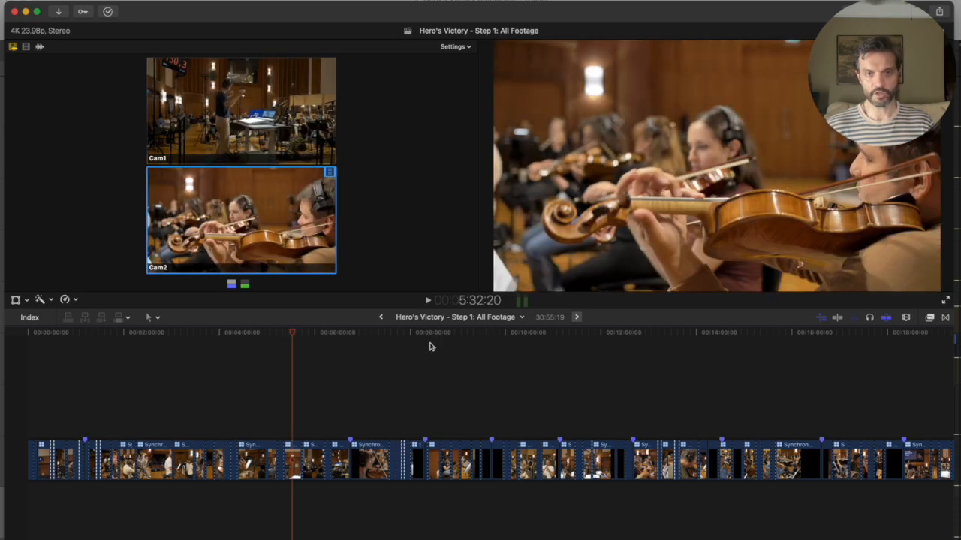
click(515, 332)
click(566, 332)
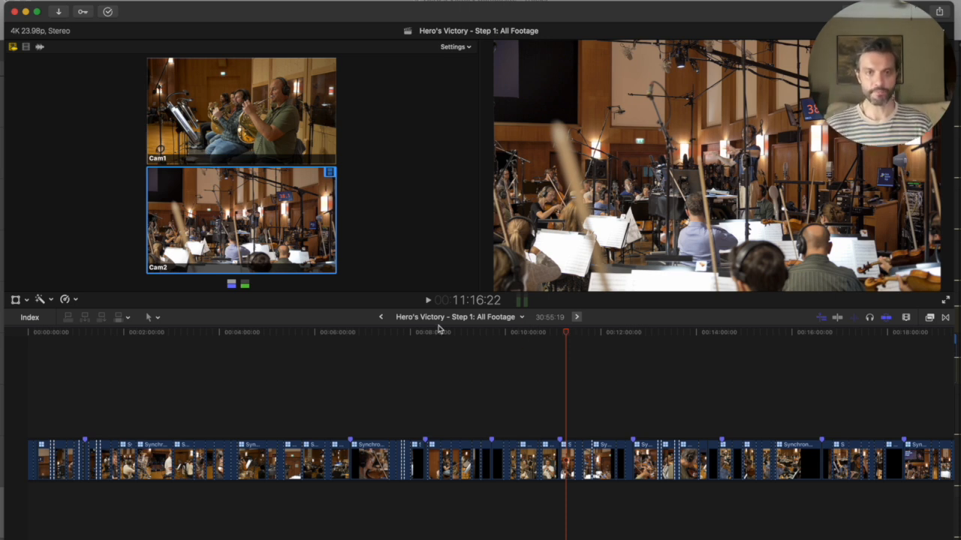
Step: Open the Hero's Victory - Step 2: Shots Sync'd Clean timeline and enlarge the timeline area to show more stacked clips
click(578, 317)
drag(279, 308, 275, 176)
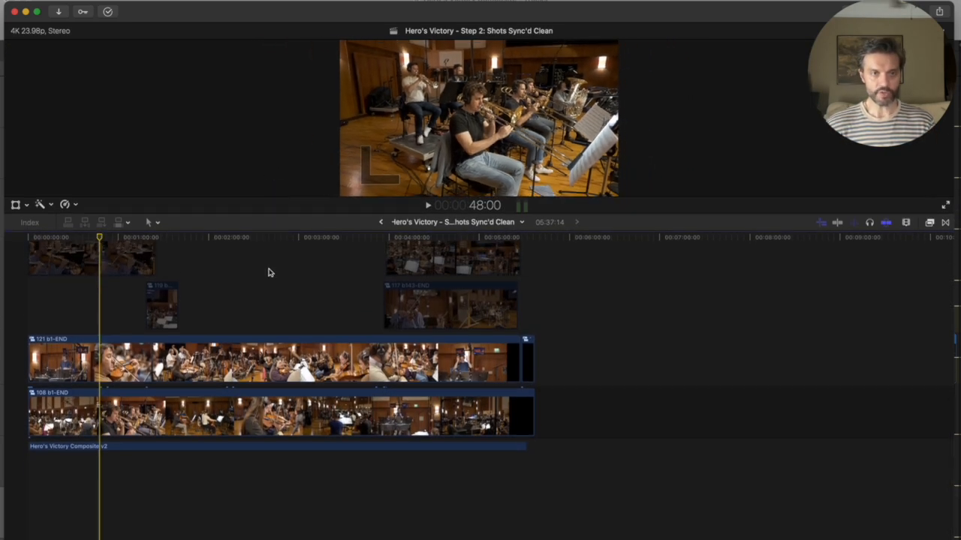
scroll(270, 272, up, 5)
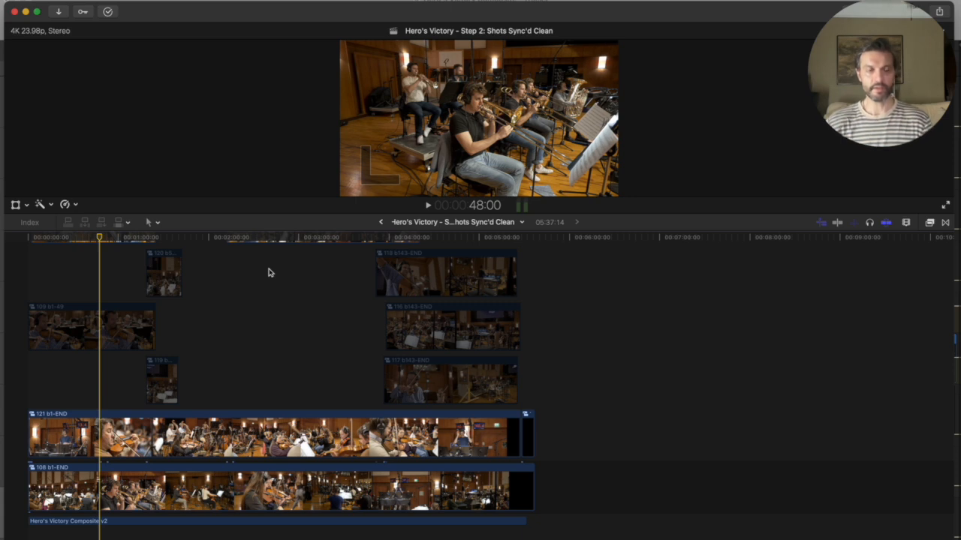
Step: Select the 121 b1-END clip and examine the synced takes stacked above it, up to 111 b1-49 and 115 b86-143
click(87, 444)
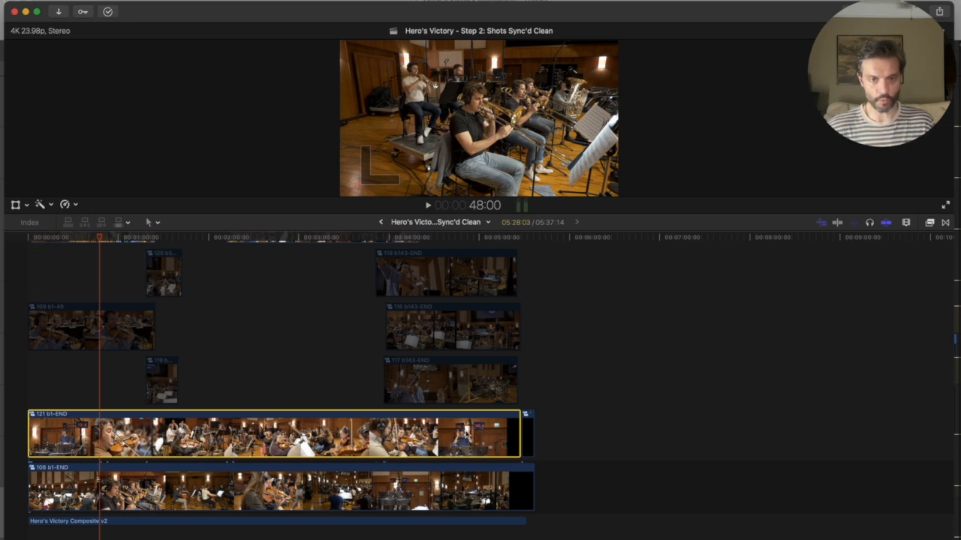
scroll(358, 386, up, 1)
scroll(358, 386, up, 10)
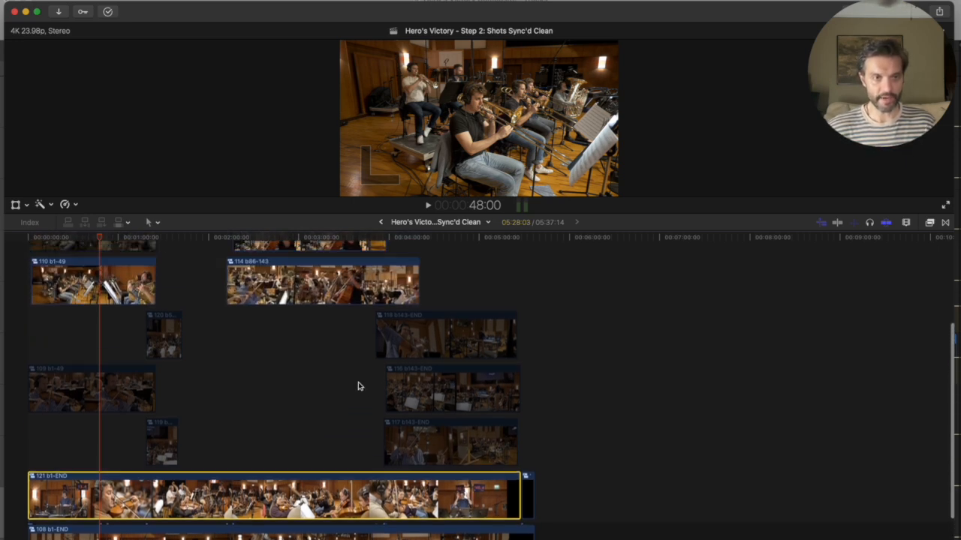
scroll(358, 386, up, 1)
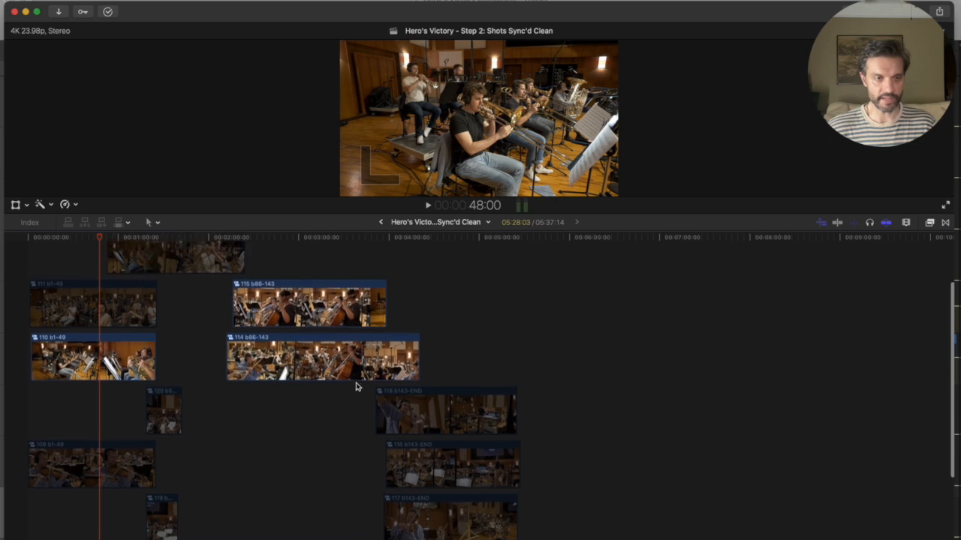
Step: Select the 109, 110 and 111 b1-49 takes in turn, followed by 112 b32-85 and 113 b32-85 above them
click(140, 475)
click(132, 379)
click(121, 304)
scroll(120, 304, up, 3)
click(197, 279)
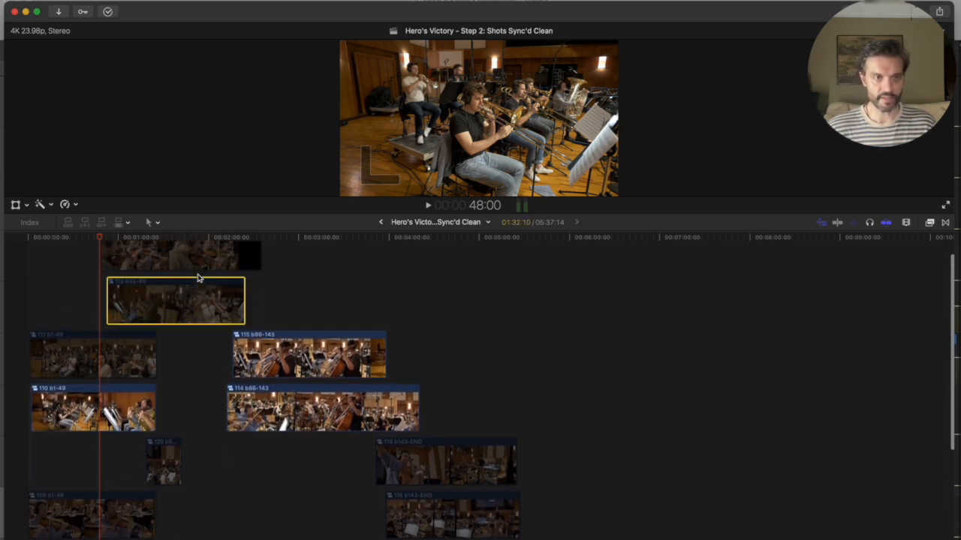
scroll(198, 279, up, 4)
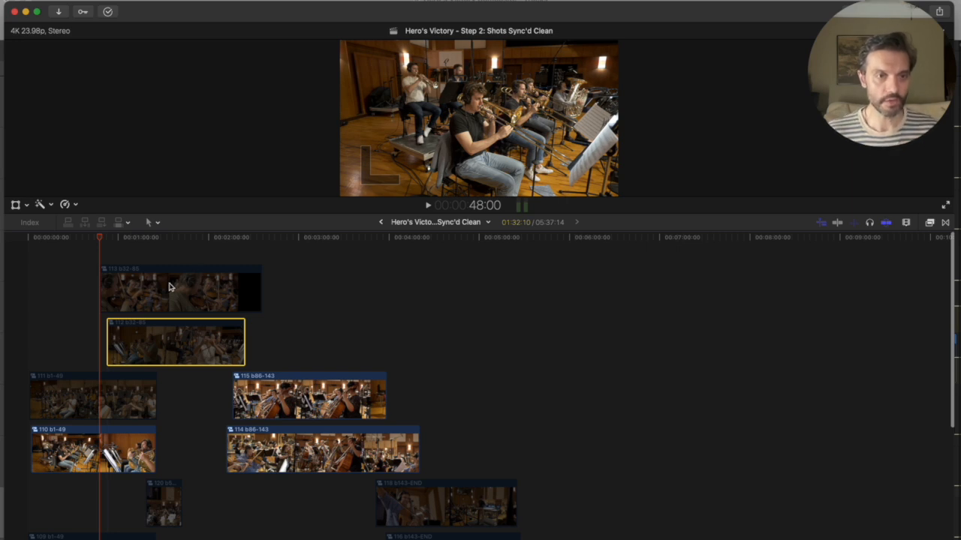
click(169, 286)
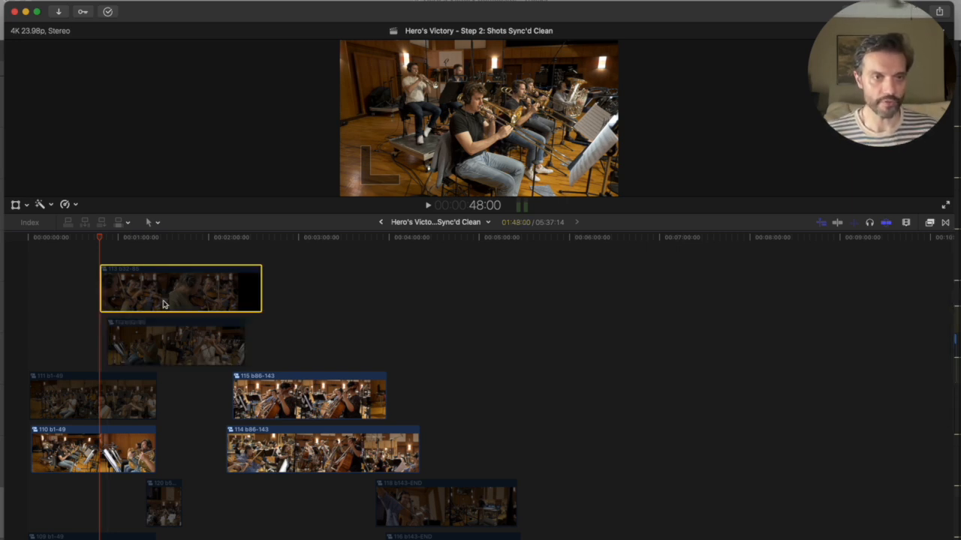
Step: Select 115 b86-143 and the 118, 116 and 117 b143-END takes one after another to review the remaining sections
click(267, 386)
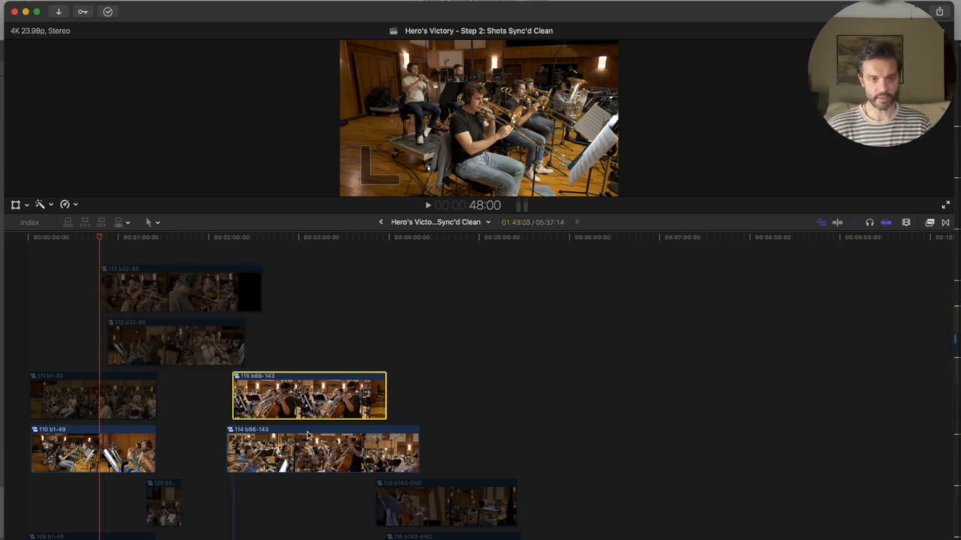
scroll(308, 435, down, 4)
click(408, 418)
click(415, 481)
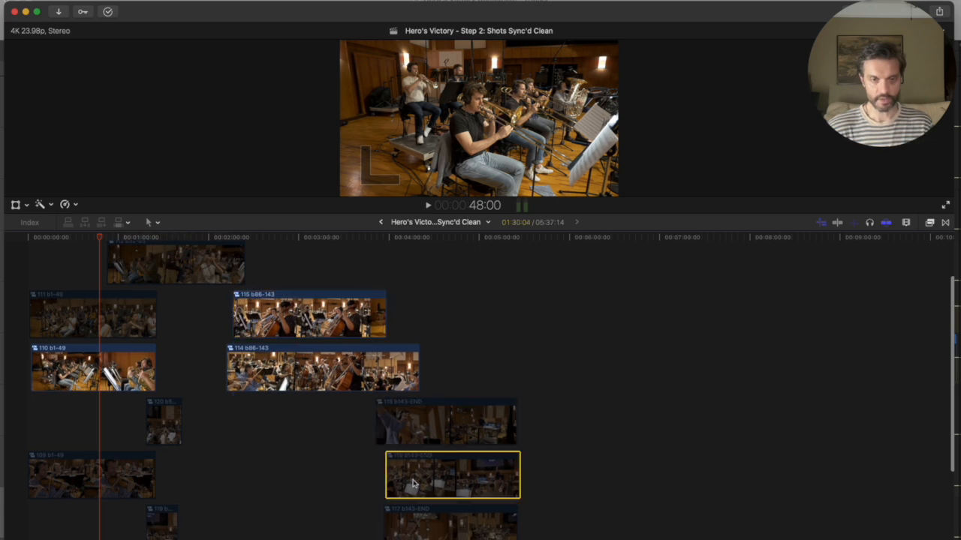
click(414, 513)
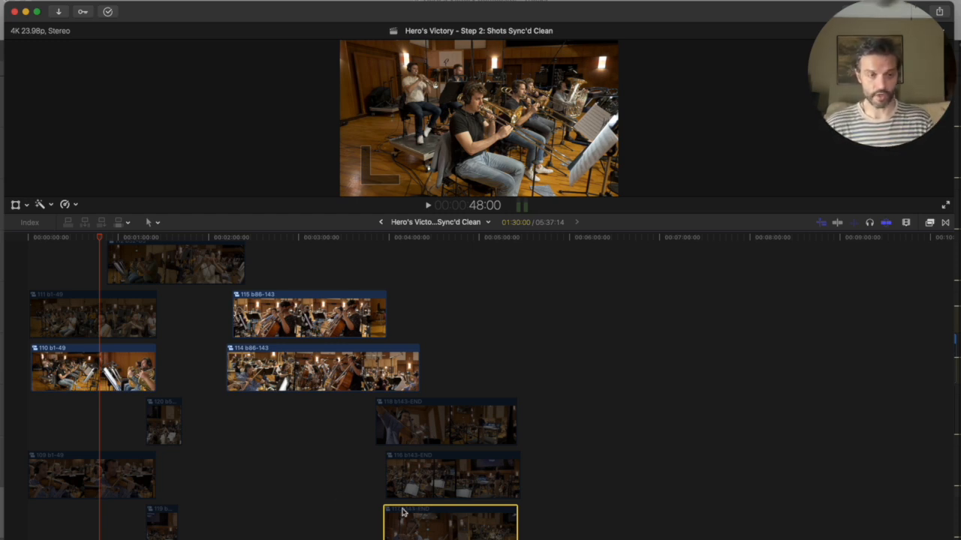
scroll(254, 468, down, 2)
scroll(254, 468, up, 4)
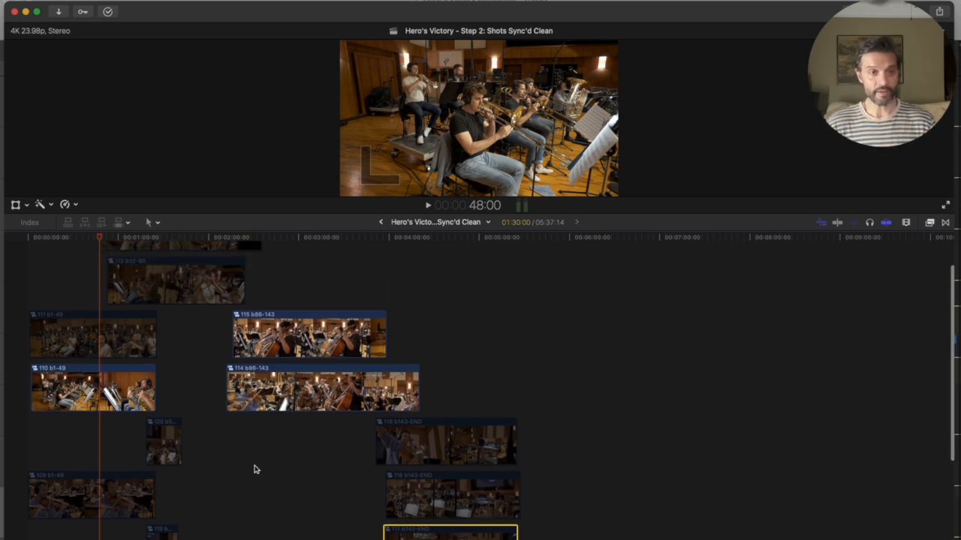
Step: At about 1:40:08, enable and disable the 113 b32-85 and 112 b32-85 clips in turn to compare their shots
scroll(88, 270, up, 5)
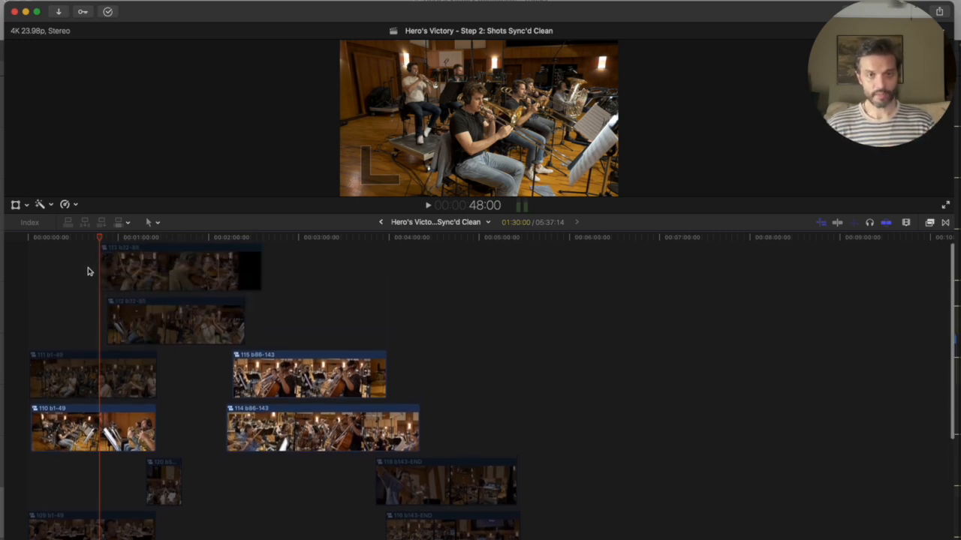
click(130, 239)
click(178, 239)
click(161, 263)
key(v)
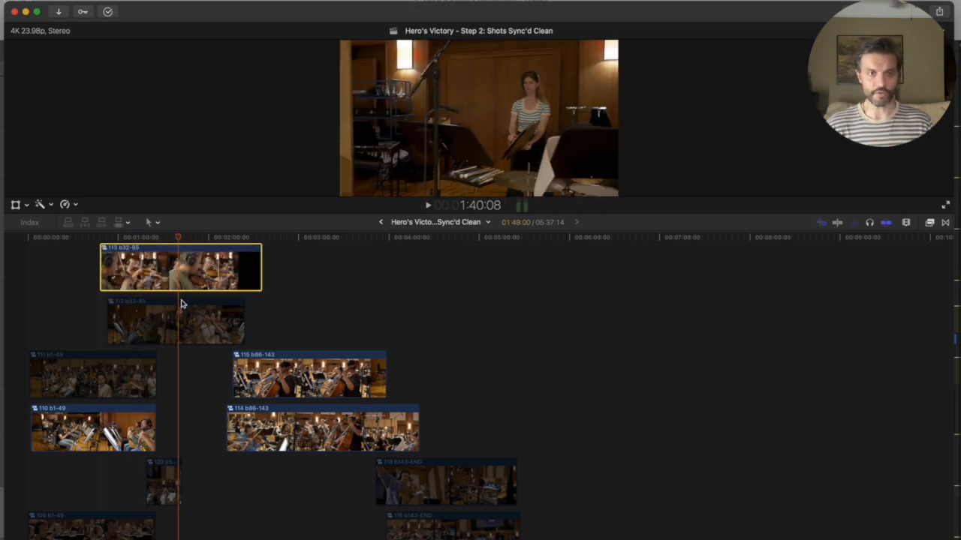
key(v)
click(181, 307)
key(v)
key(v)
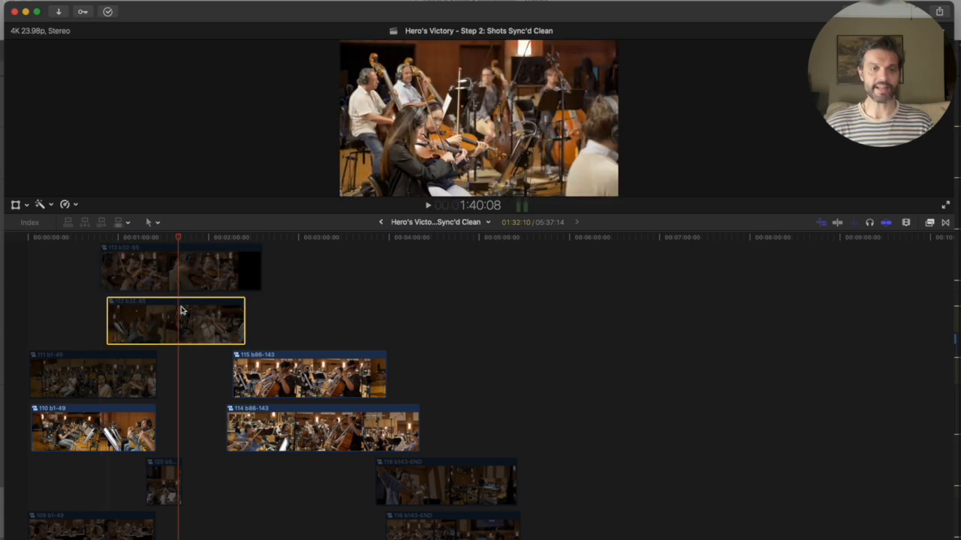
Step: Select the 111, 110 and 109 b1-49 takes in turn, ending on the full-length 121 b1-END clip
scroll(180, 309, down, 3)
click(107, 283)
click(111, 331)
click(105, 427)
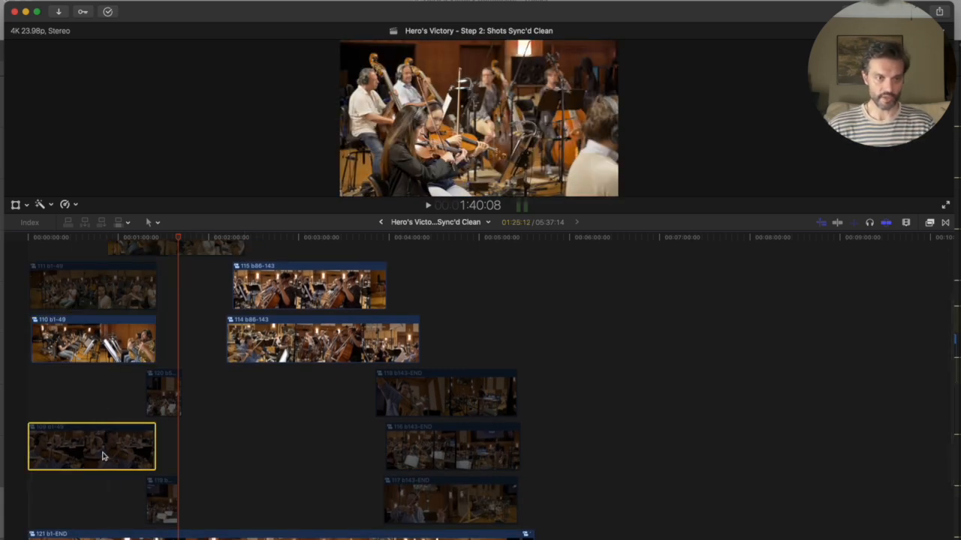
click(107, 535)
scroll(107, 535, down, 1)
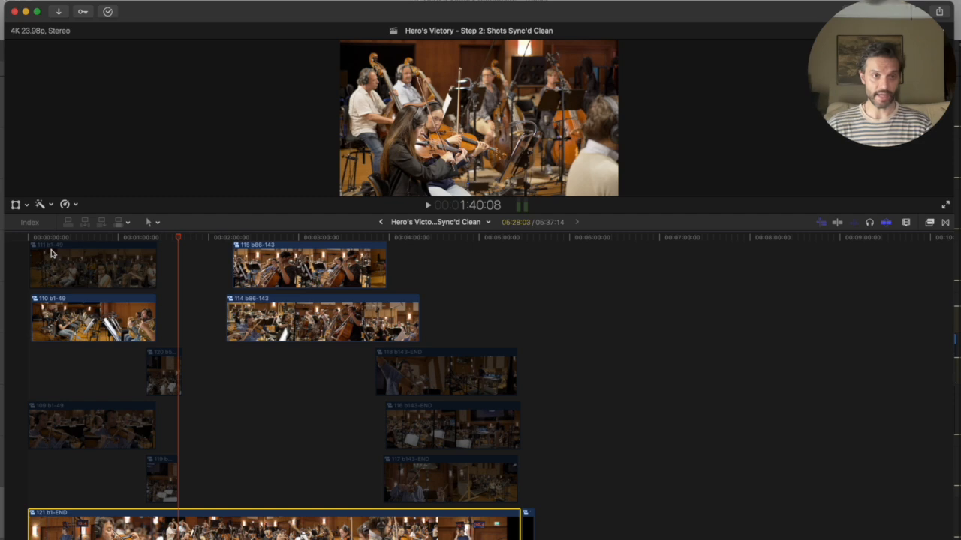
Step: Scrub the opening section to about 26:18 and 1:26:02, and select the 118 b143-END clip
drag(51, 241, 69, 241)
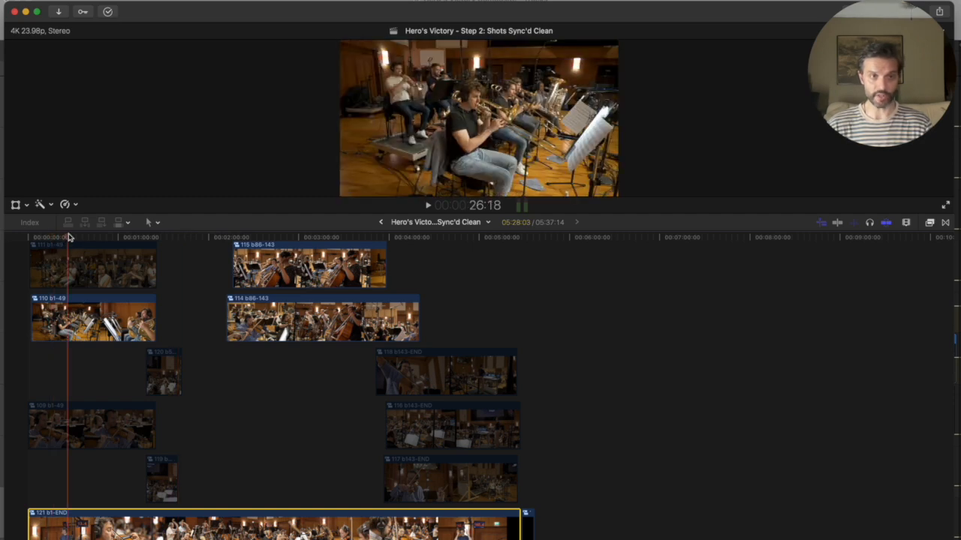
drag(156, 235, 148, 237)
click(465, 375)
scroll(473, 465, up, 5)
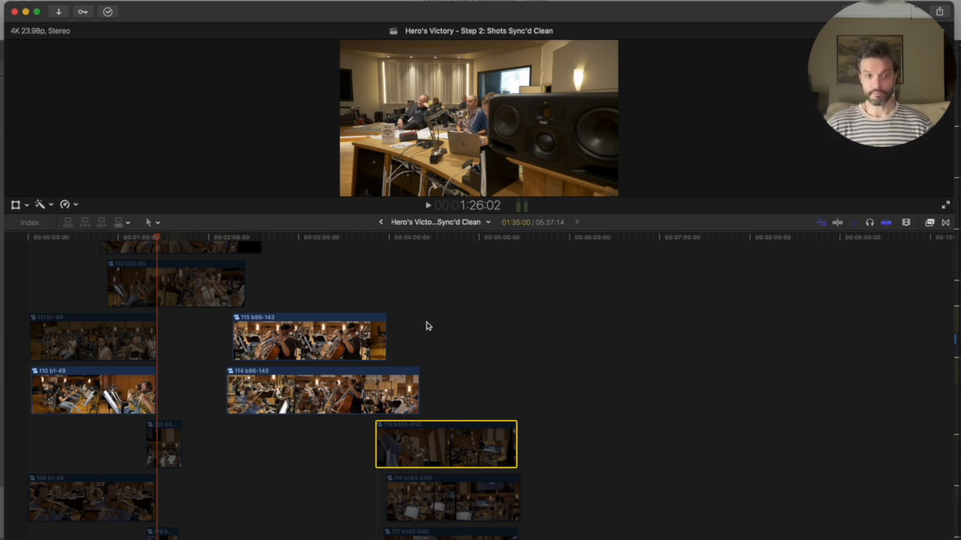
scroll(314, 284, up, 4)
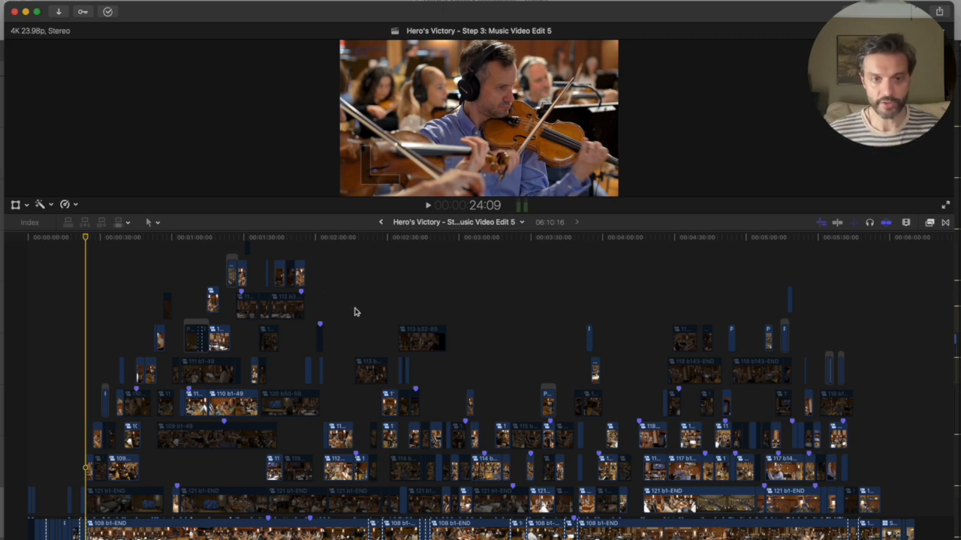
Step: Enlarge the viewer and play the Step 3: Music Video Edit 5 timeline from about 1:12 to 1:33:01
drag(188, 238, 201, 241)
key(super+equal)
key(super+equal)
key(super+equal)
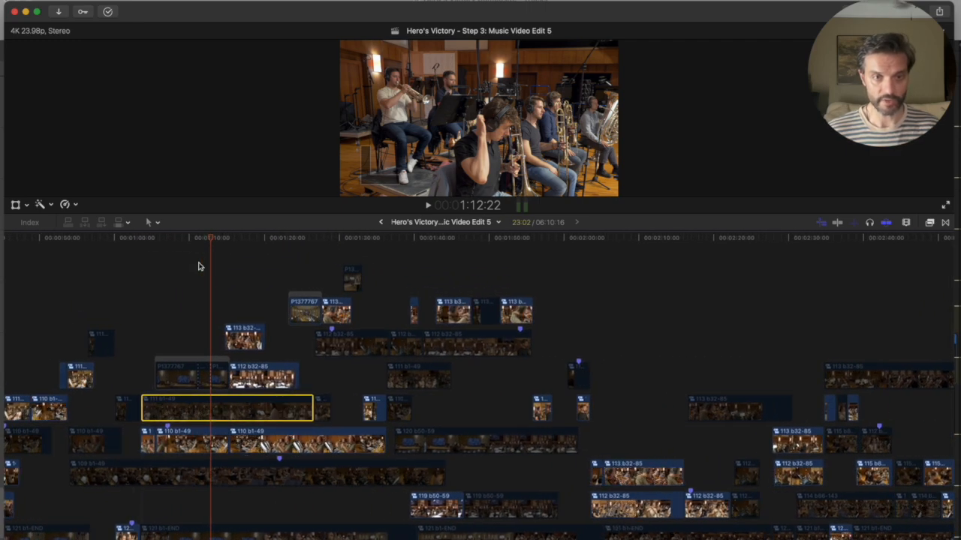
drag(425, 219, 426, 286)
key(space)
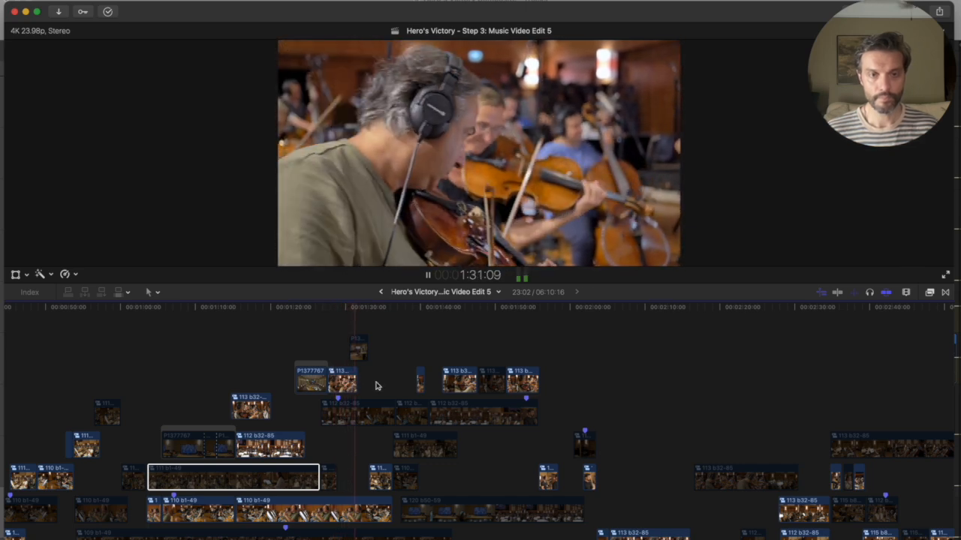
key(space)
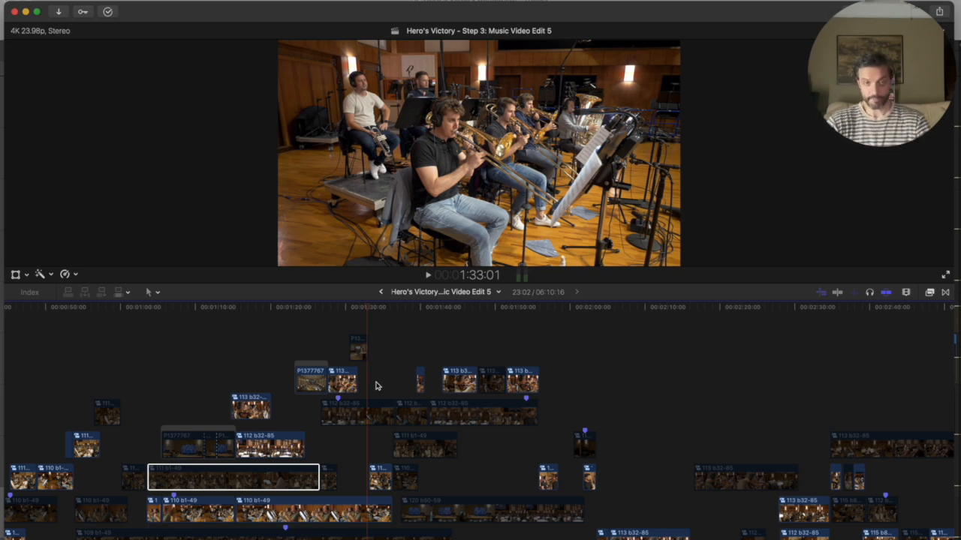
Step: Examine how the enabled and disabled takes are stacked above the 121 b1-END layer across the first four minutes
key(super+minus)
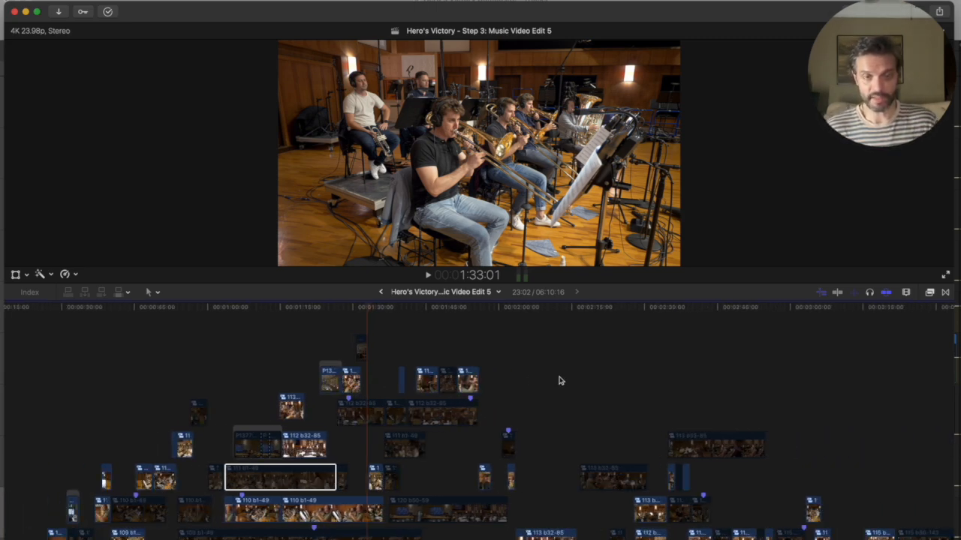
scroll(560, 381, down, 2)
scroll(559, 380, down, 2)
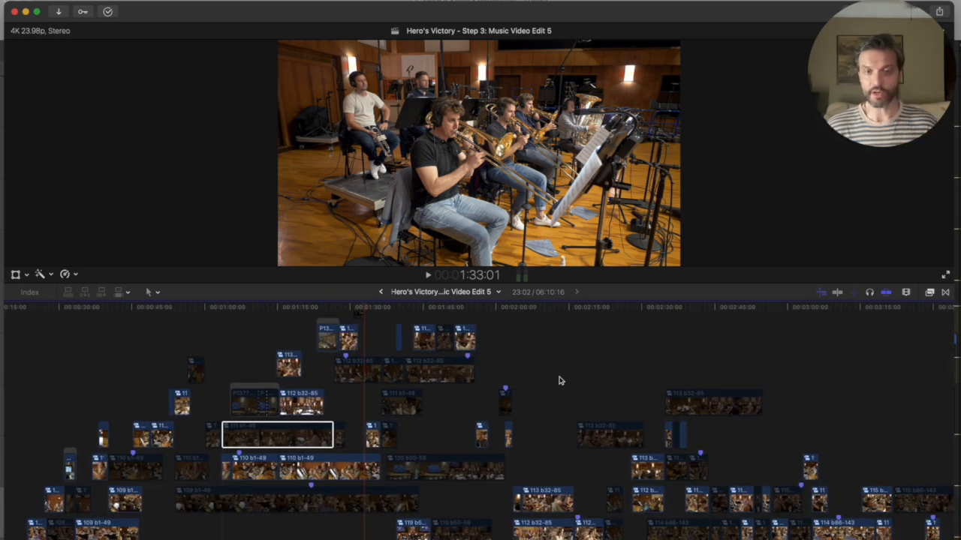
key(super+minus)
scroll(560, 381, down, 3)
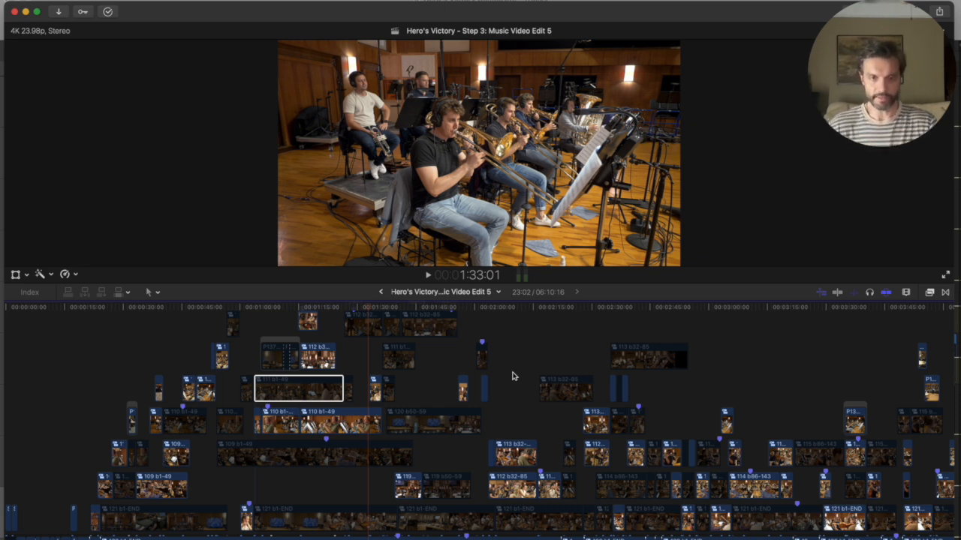
scroll(522, 374, up, 5)
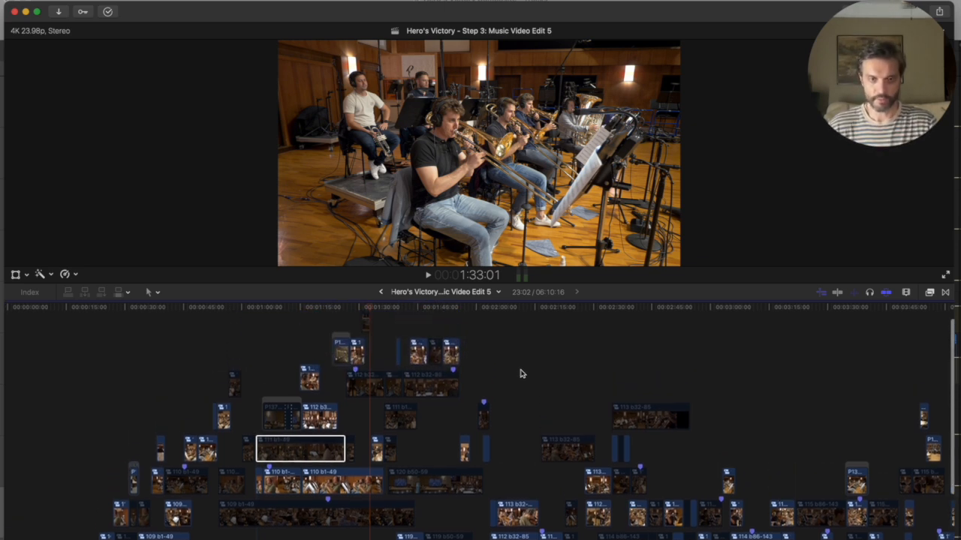
scroll(522, 374, down, 2)
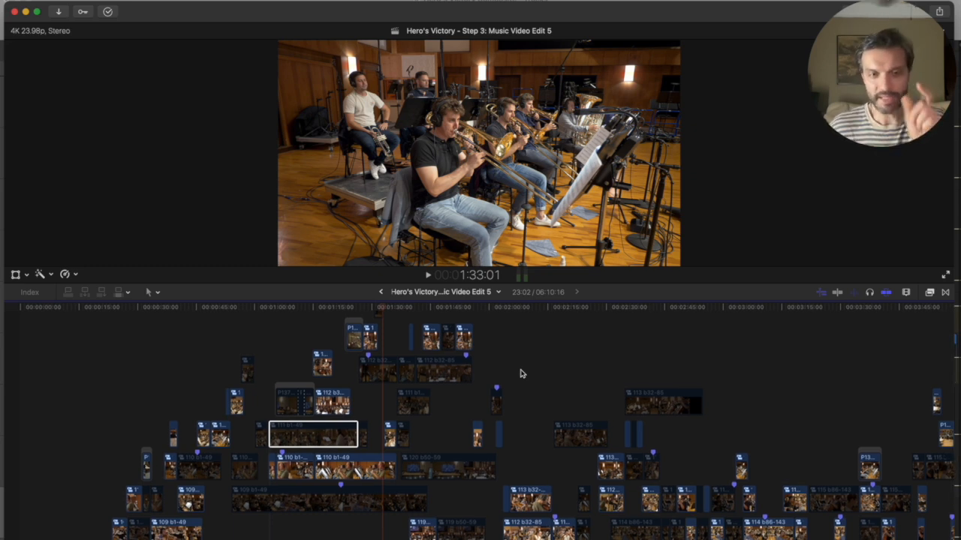
scroll(522, 373, down, 4)
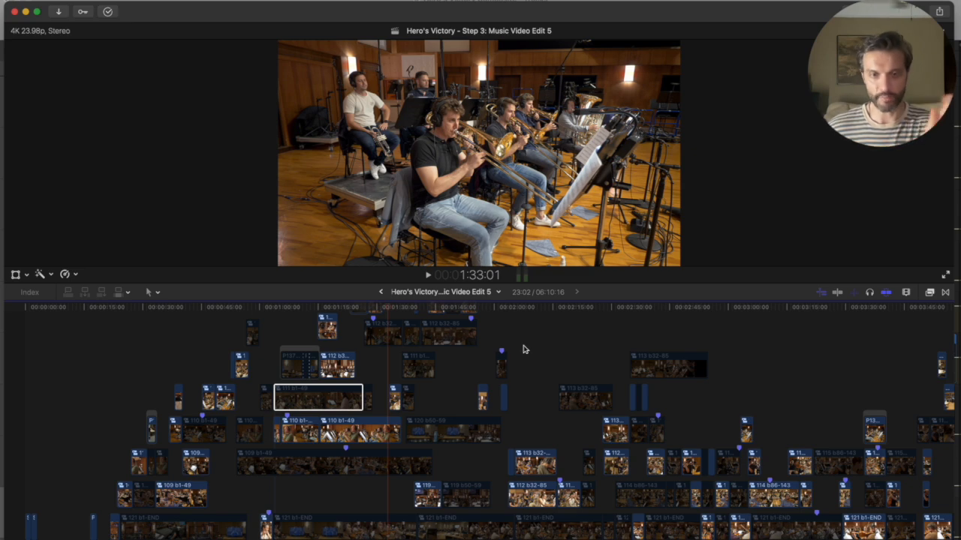
Step: Look through the rest of the music video edit and place the playhead at 5:33:14 near the end
scroll(524, 349, right, 10)
scroll(524, 349, up, 2)
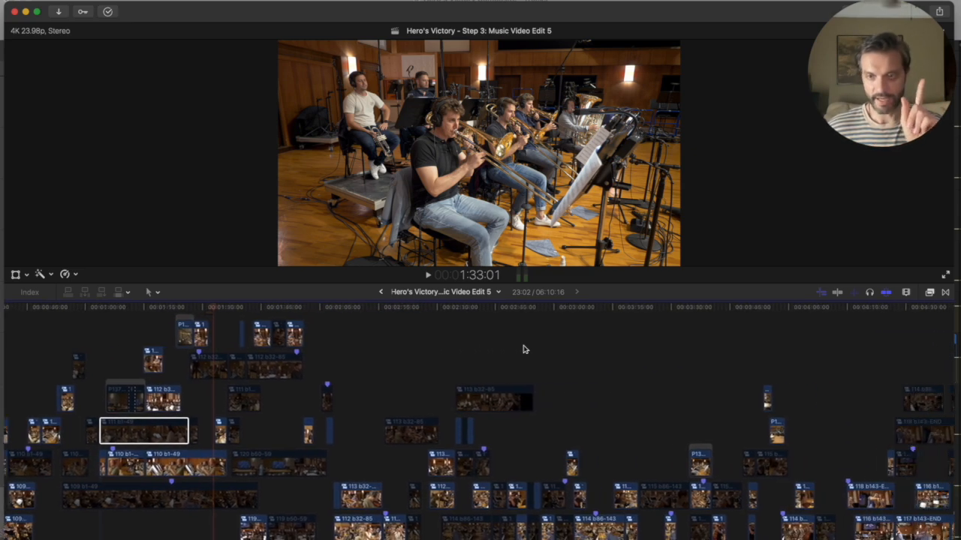
scroll(524, 349, right, 8)
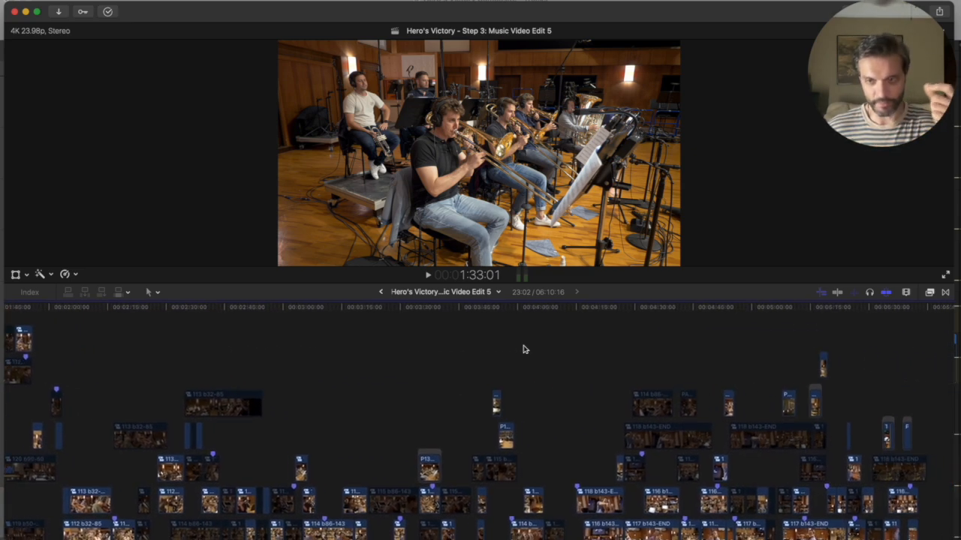
scroll(524, 349, right, 5)
scroll(524, 349, down, 1)
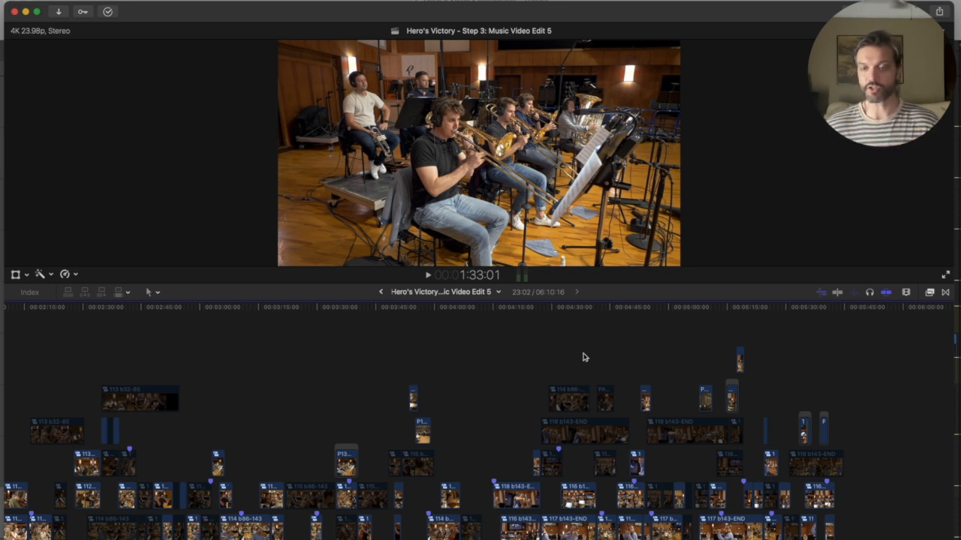
click(799, 309)
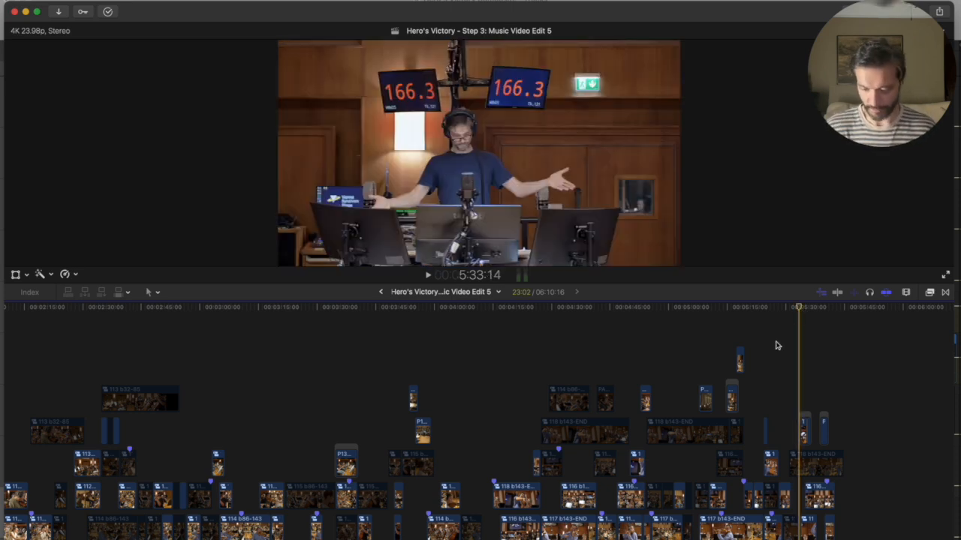
Step: Move the playhead to the start of the second Timpani B-Roll section at 5:33:16 and play it
key(super+equal)
key(super+equal)
key(super+equal)
key(super+equal)
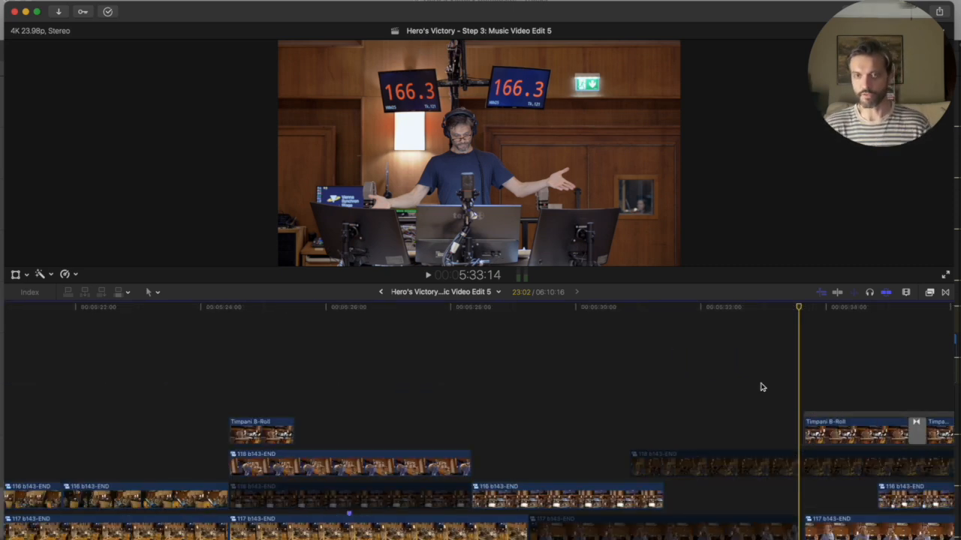
scroll(761, 383, right, 5)
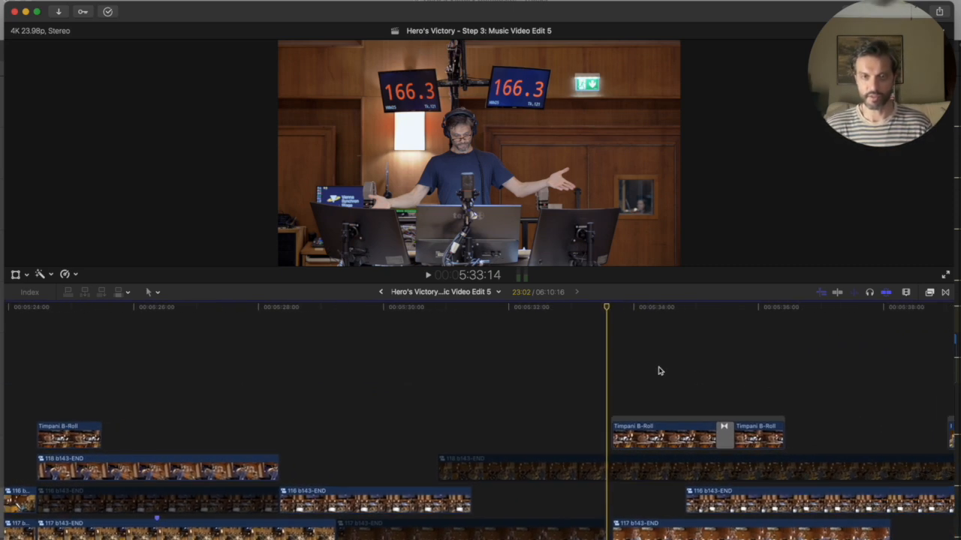
click(612, 308)
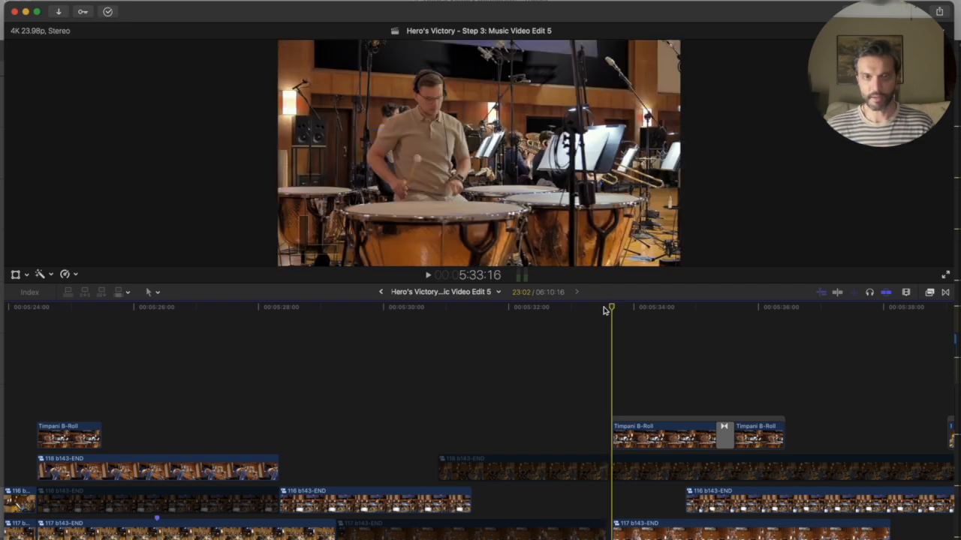
key(space)
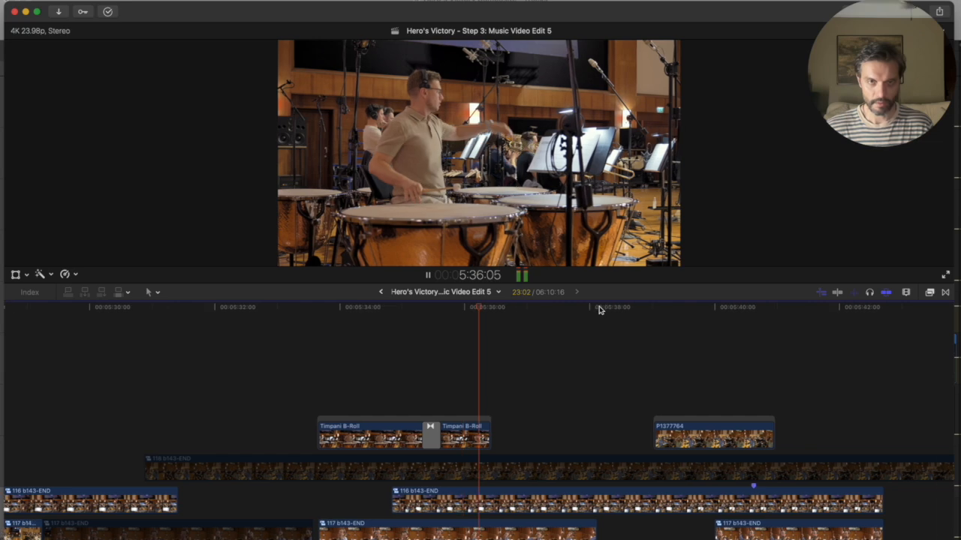
Step: Return to 5:33:05, reposition the playhead at 5:33:23 and replay the Timpani B-Roll shot
click(177, 309)
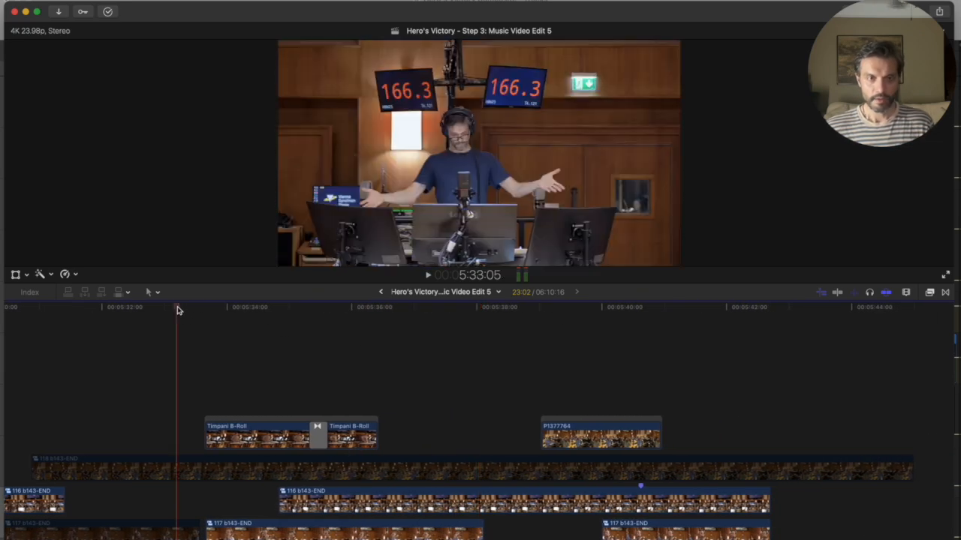
click(225, 308)
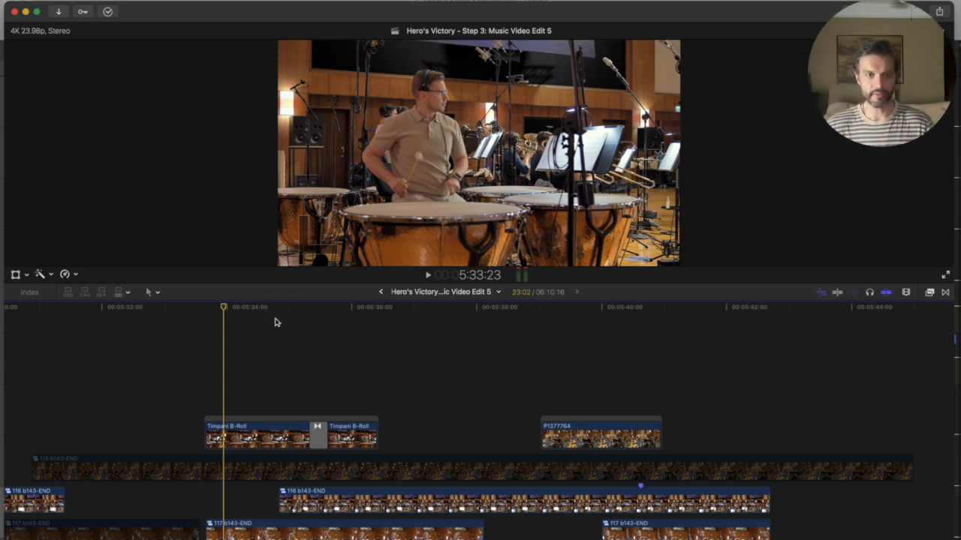
key(space)
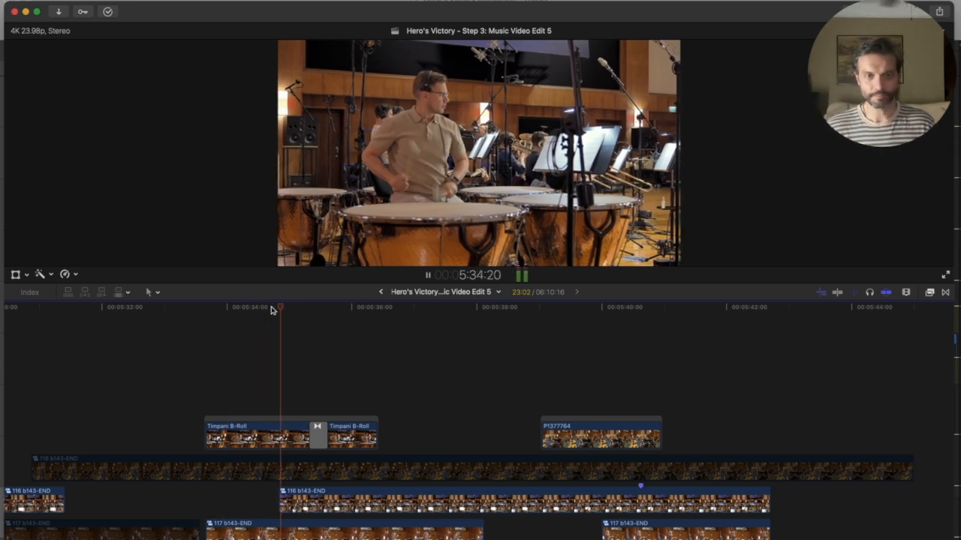
Step: Stop playback, select the transition between the two Timpani B-Roll clips, then clear the selection with the playhead at 5:35:12
key(space)
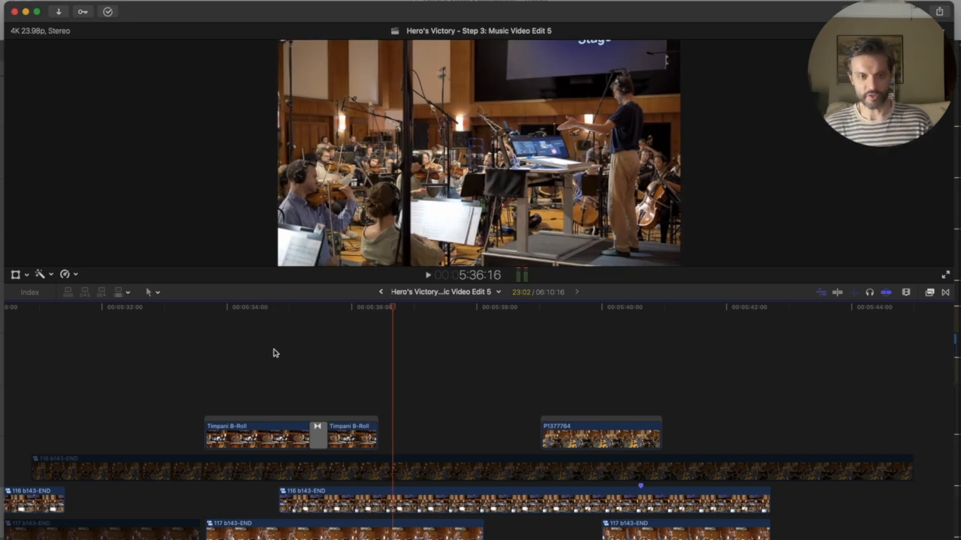
click(308, 372)
click(316, 433)
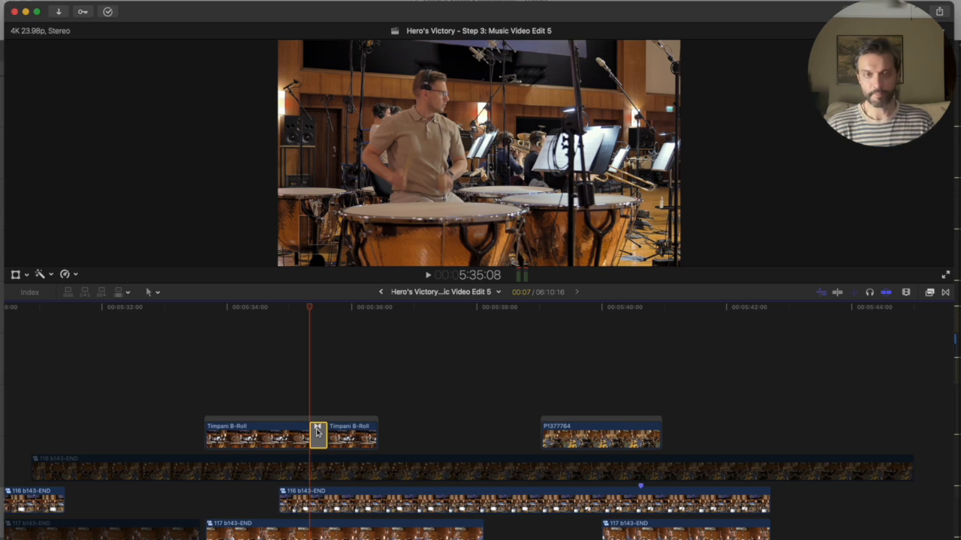
click(321, 408)
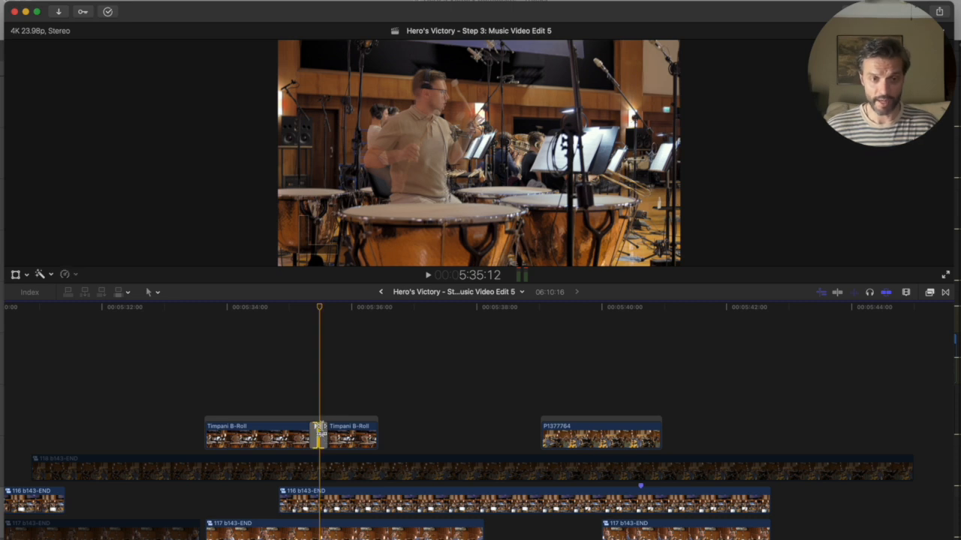
Step: Step frame by frame through the transition between the two Timpani B-Roll clips, ending at 5:35:18
click(313, 403)
key(Right)
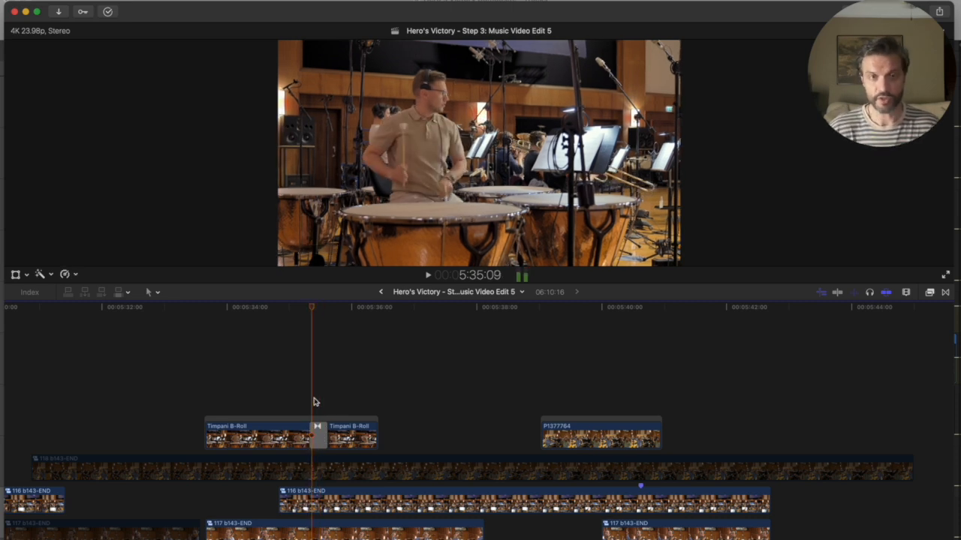
key(Right)
key(Right)
key(Right)
key(Right)
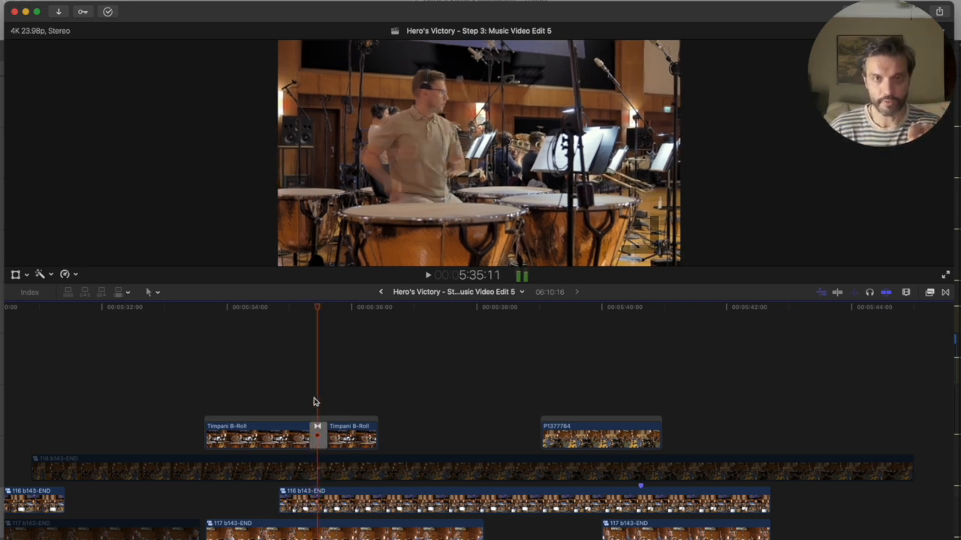
key(Right)
key(Right)
key(Right)
key(Right)
key(Right)
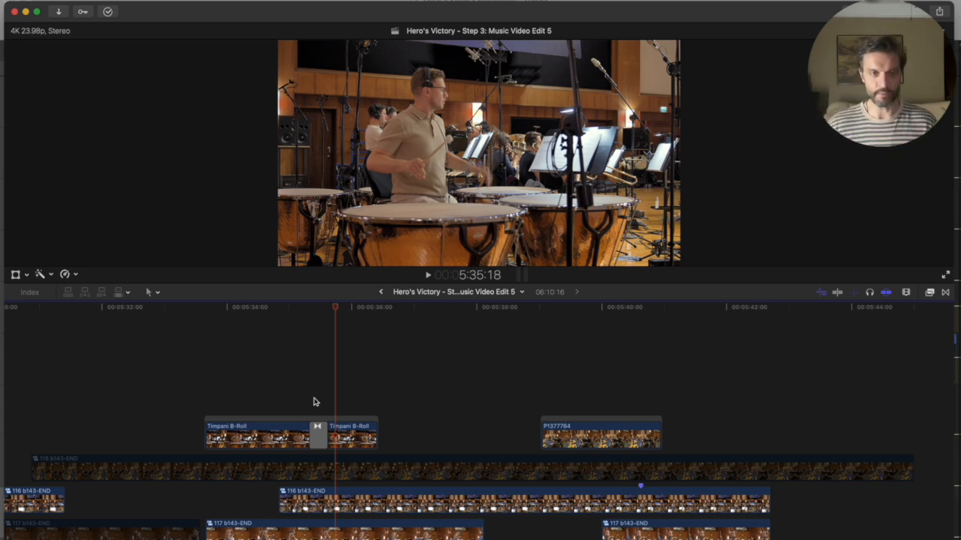
Step: Examine the layered takes in the last minute of the edit and place the playhead on the P1377767 clip at 5:09:00
key(super+minus)
key(super+minus)
key(super+minus)
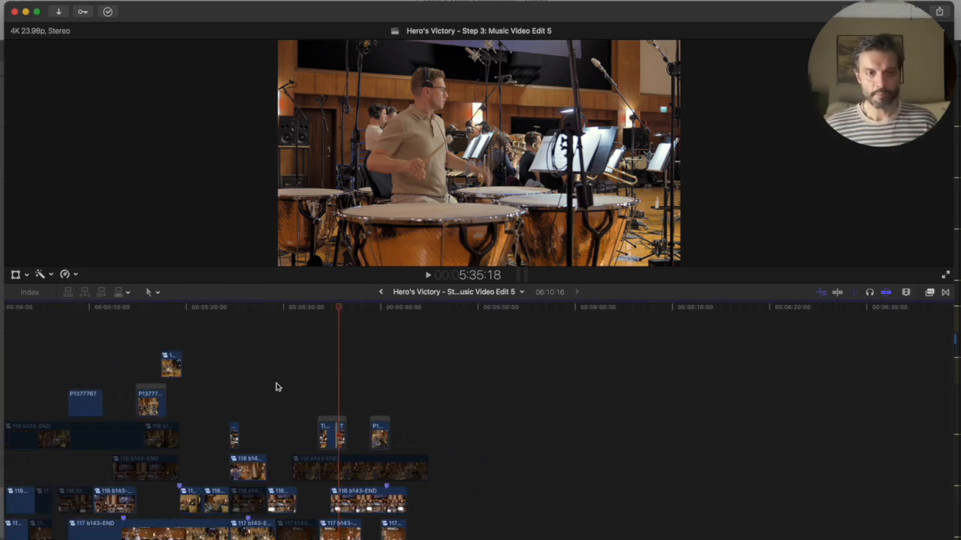
scroll(275, 387, down, 5)
scroll(276, 388, left, 2)
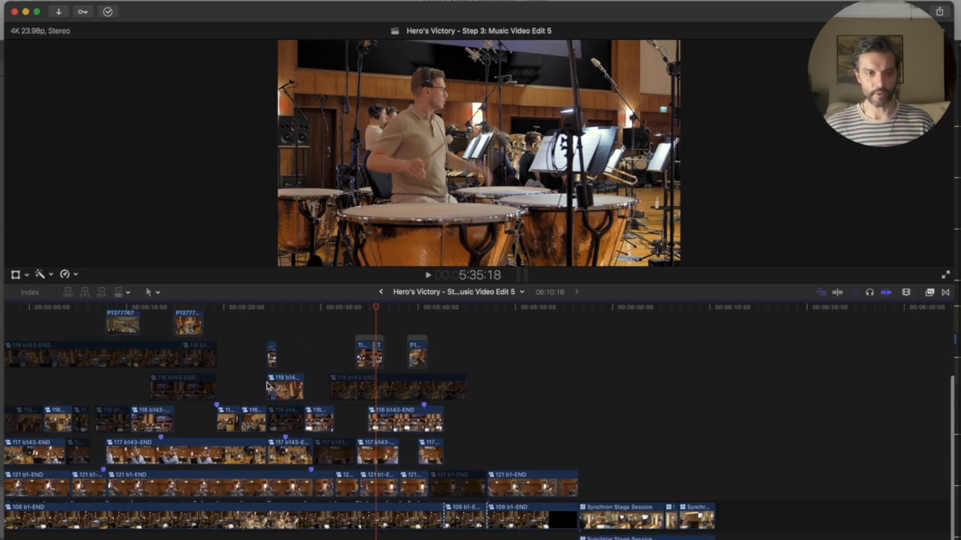
scroll(241, 372, down, 1)
scroll(241, 372, left, 2)
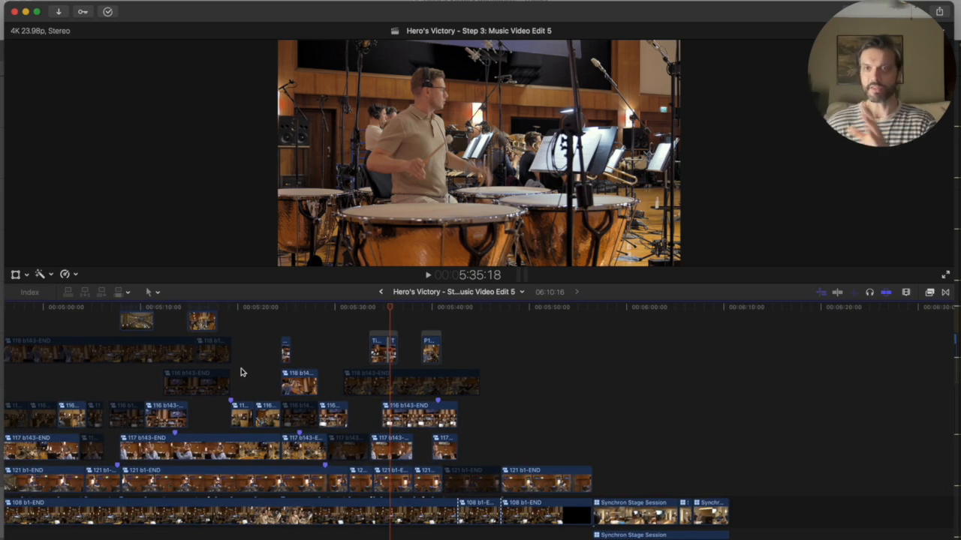
scroll(241, 372, down, 3)
scroll(240, 372, left, 1)
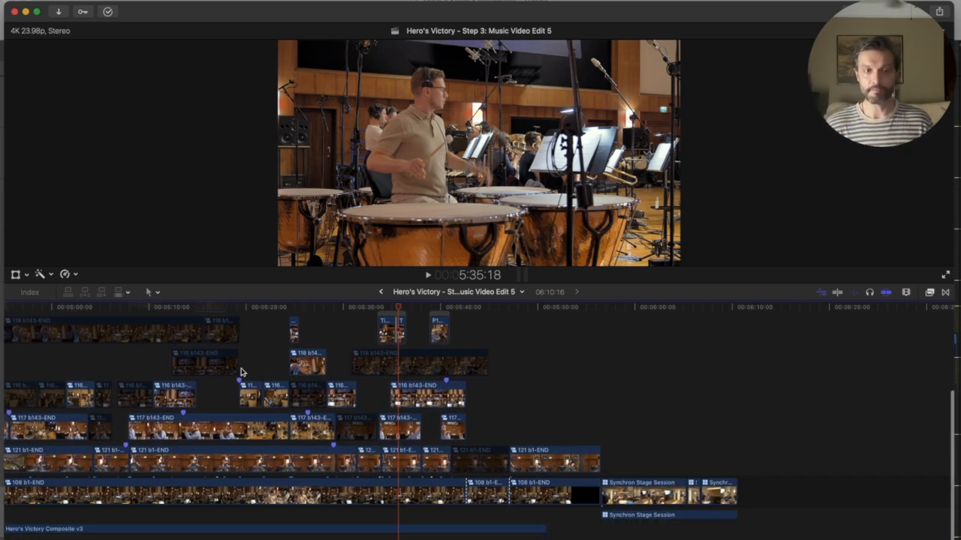
scroll(241, 372, up, 4)
scroll(241, 372, left, 3)
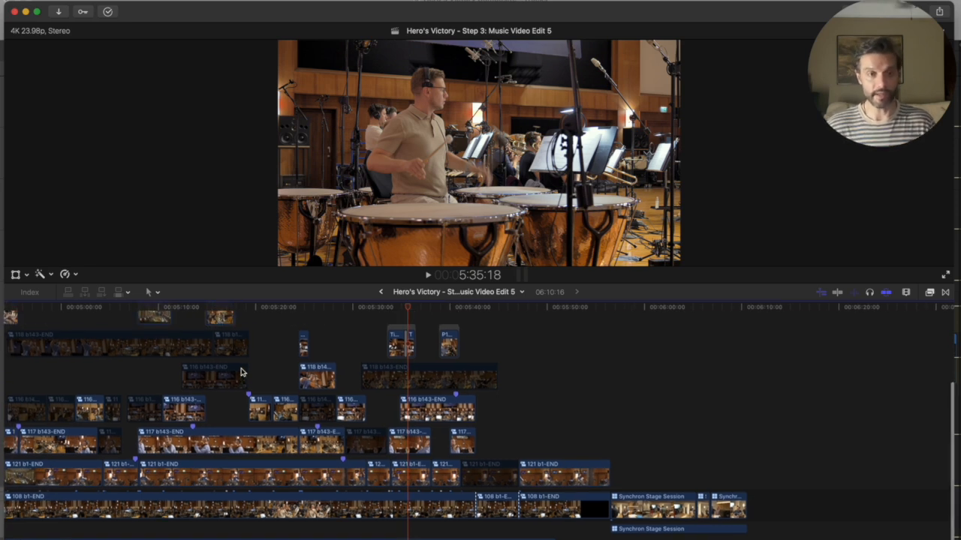
click(170, 394)
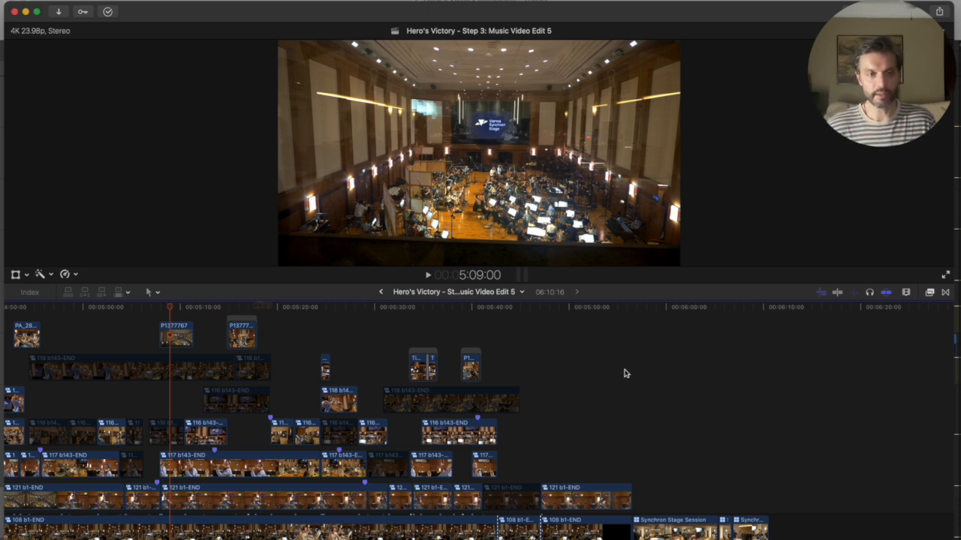
Step: Look through the stacked takes and B-roll clips before 5:09:00, back to about 4:10
scroll(624, 373, up, 3)
scroll(624, 373, left, 5)
scroll(623, 373, left, 1)
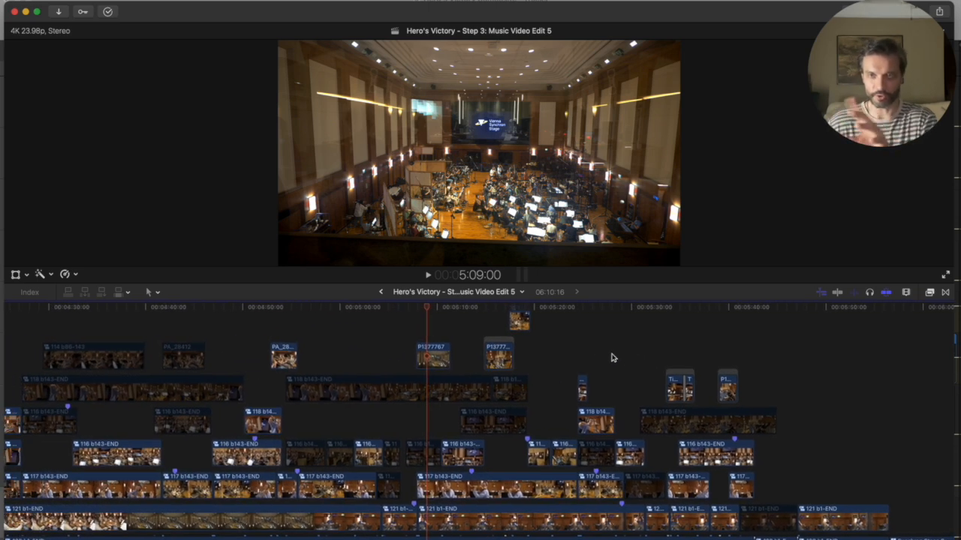
scroll(612, 358, left, 6)
scroll(611, 358, up, 5)
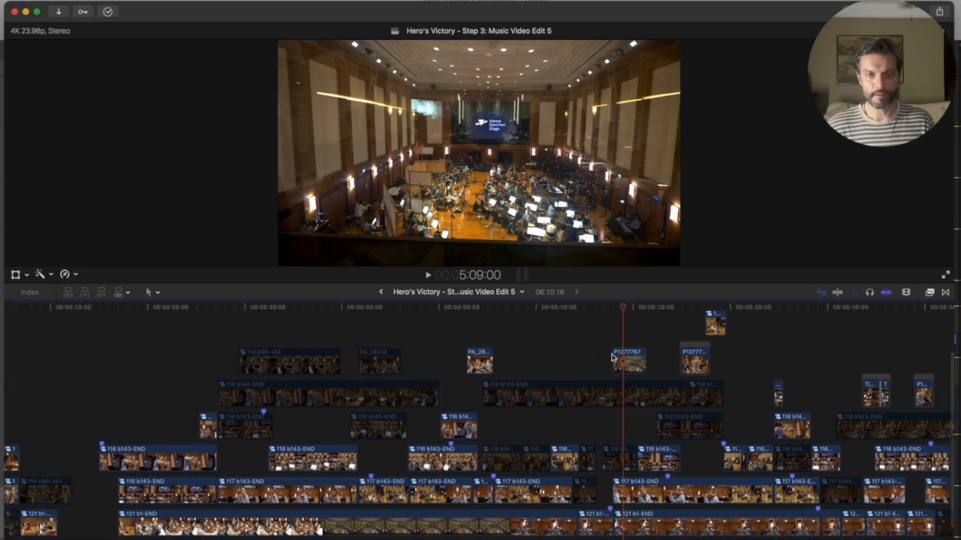